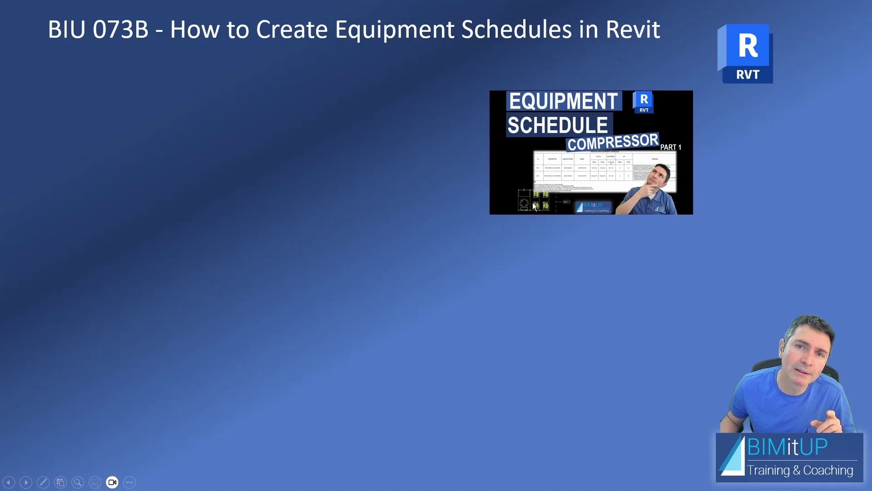
Reveal the Part 2 subtitle and the Fill out your parameters bullet with its example
click(613, 242)
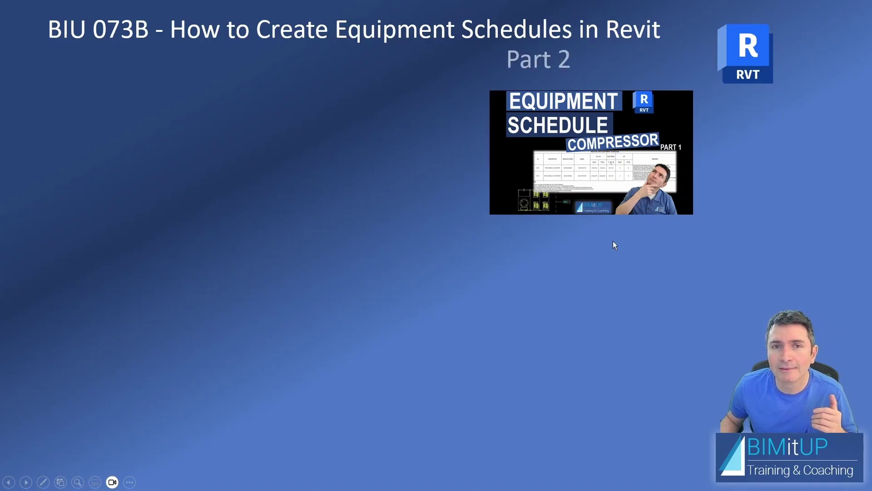
click(613, 241)
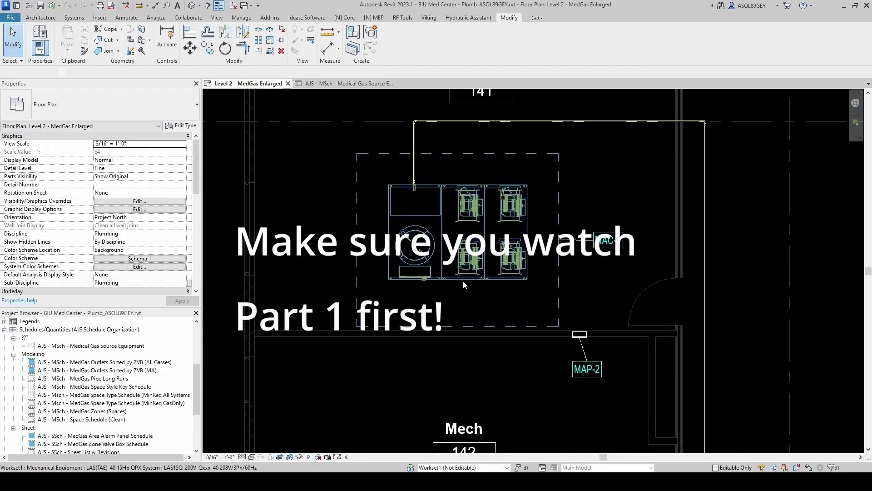
click(462, 280)
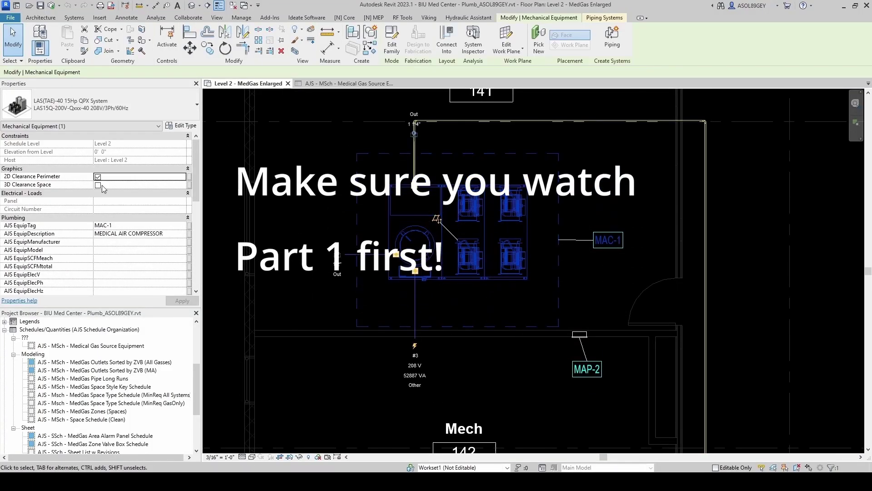
click(99, 242)
text(BEACON MEDAES)
click(107, 250)
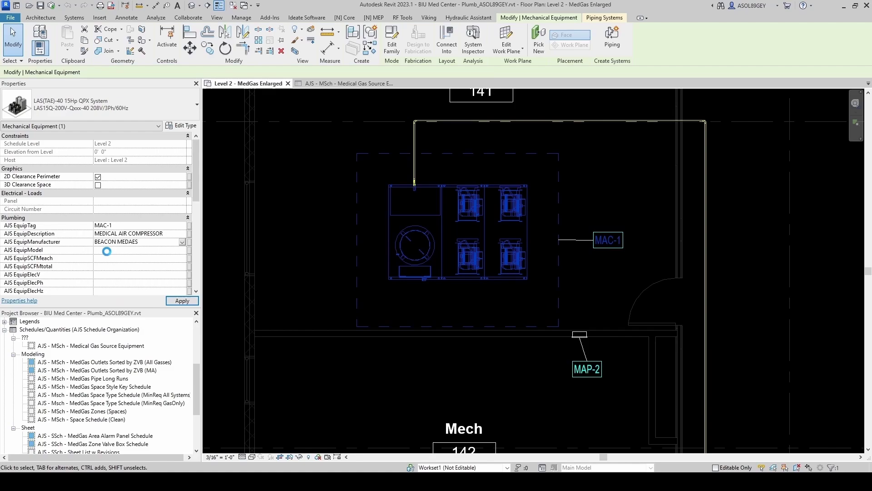
text(SAS10)
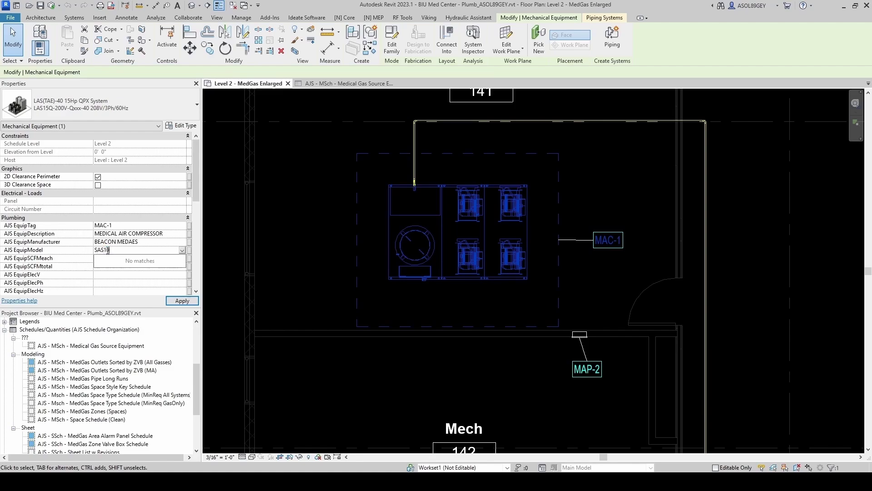
text(T-200V-TCDY)
click(111, 260)
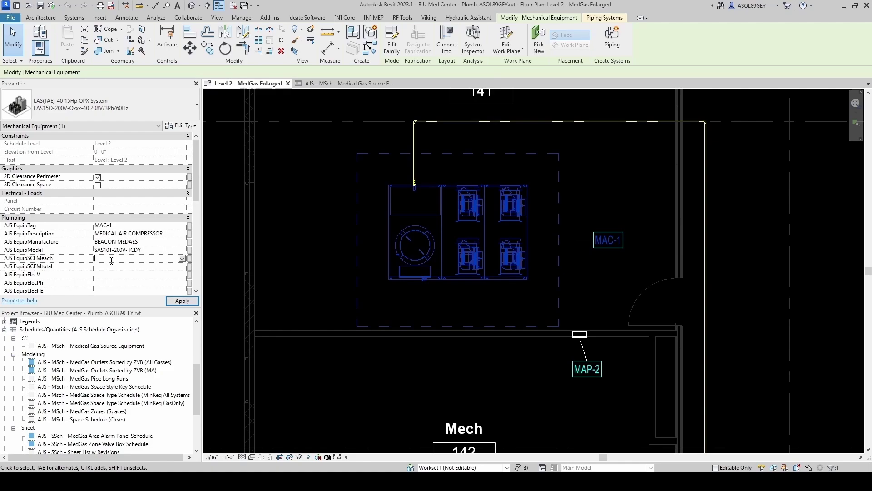
text(34.8)
text( @ 60)
text( PSI)
click(104, 266)
text(69.6 @)
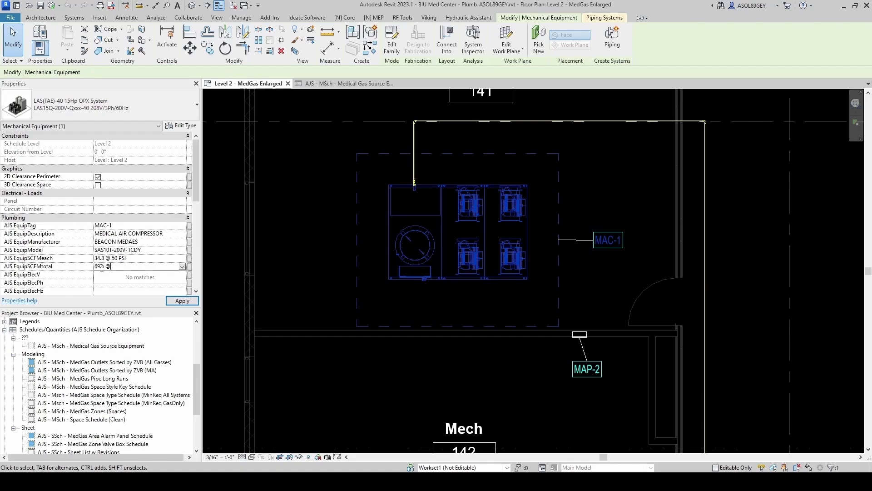
text(50 PSI)
Enter 480 V, 3 phase, 60 Hz, 10 HP each, 30 HP total and emergency power YES
click(106, 275)
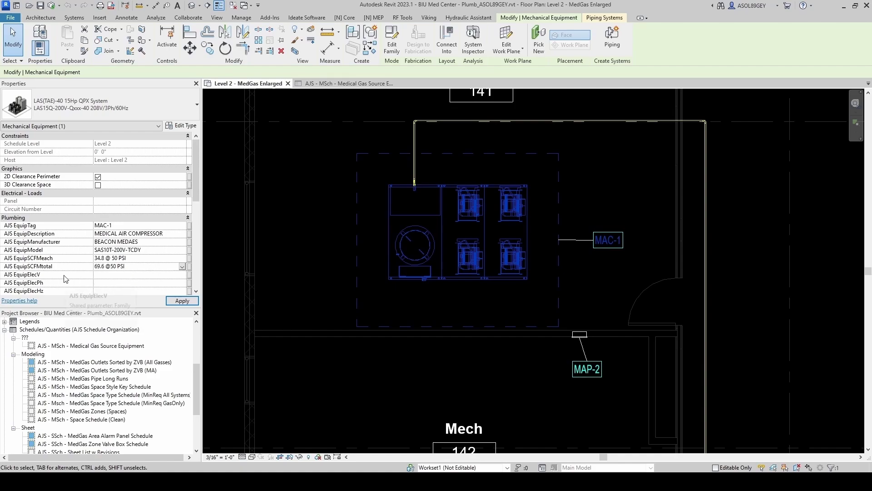
text(480)
click(116, 274)
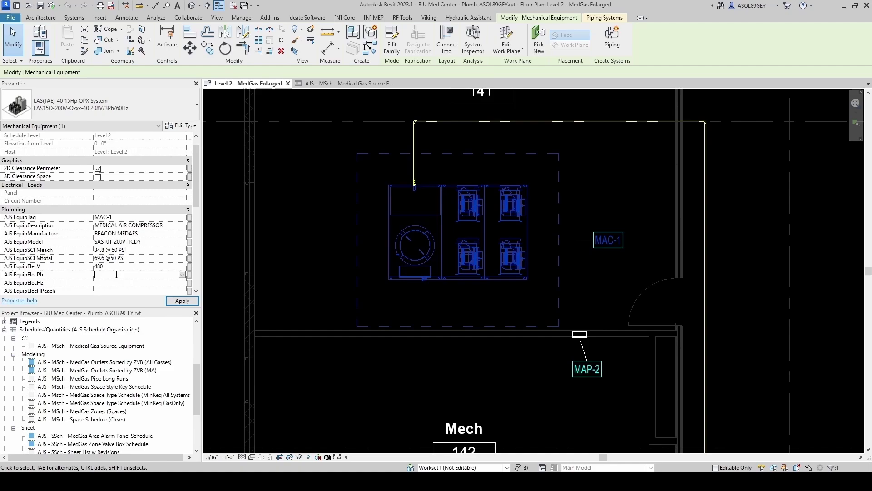
text(3)
click(101, 283)
text(60)
scroll(104, 279, down, 1)
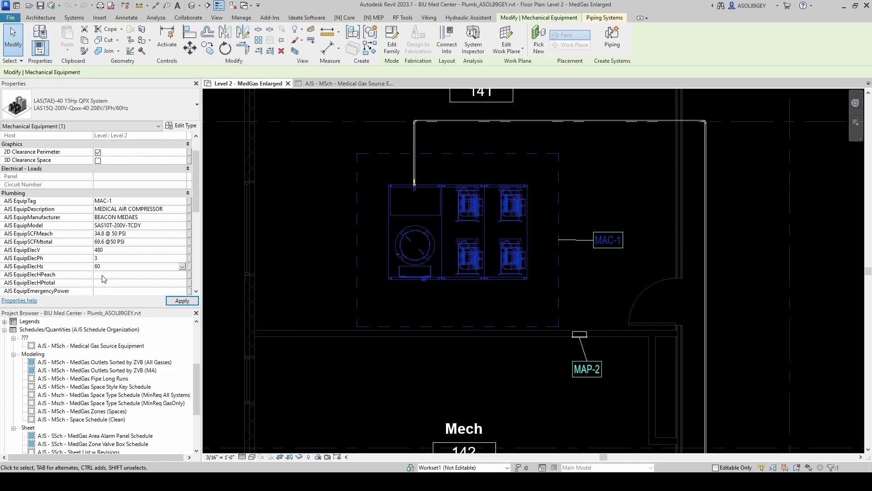
click(102, 276)
text(10)
click(99, 283)
text(30)
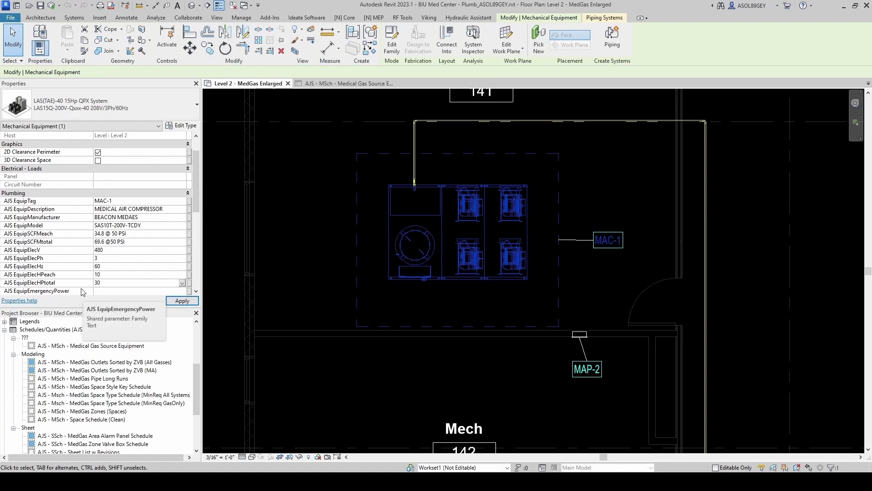
click(100, 290)
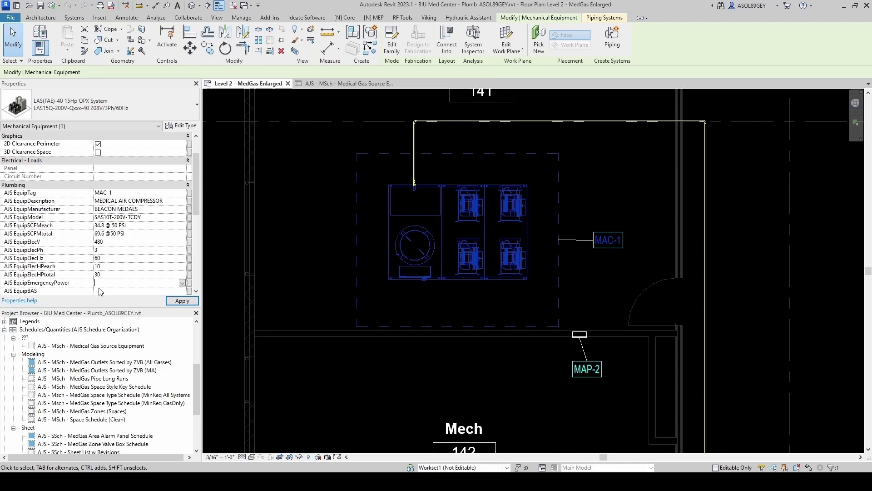
text(YES)
click(100, 290)
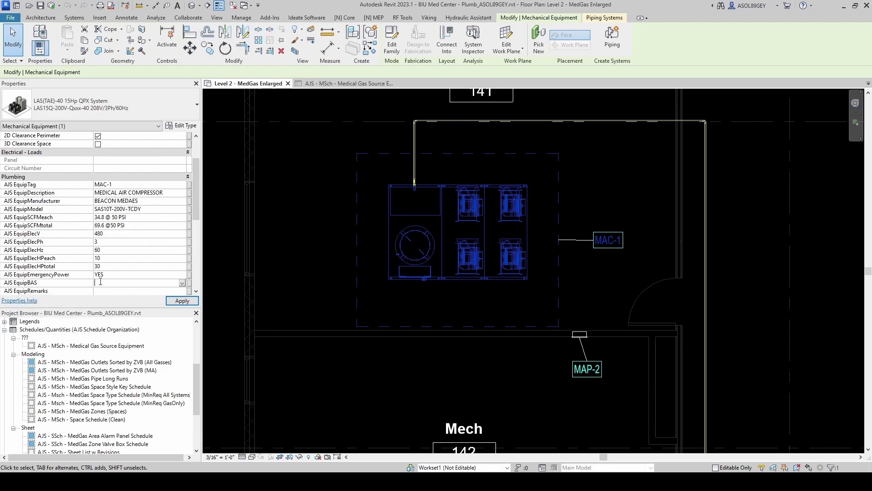
Reselect MAC-1 to check its values and begin editing its remarks value
click(331, 263)
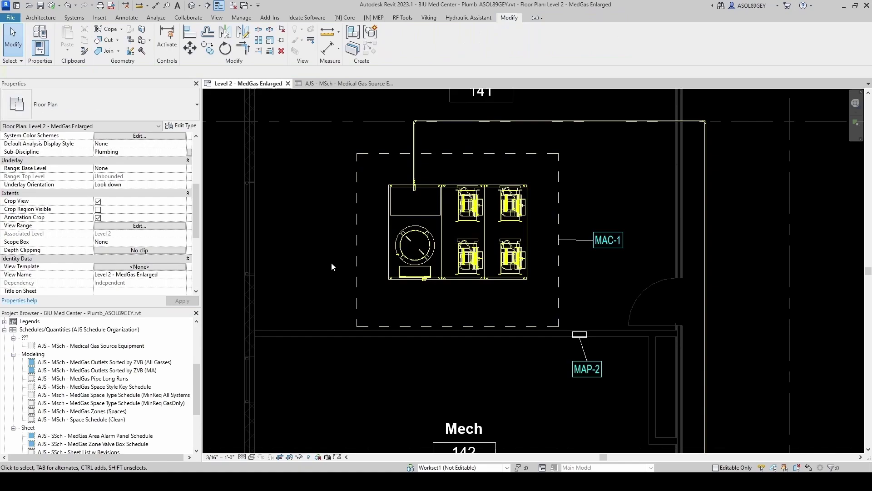
click(389, 254)
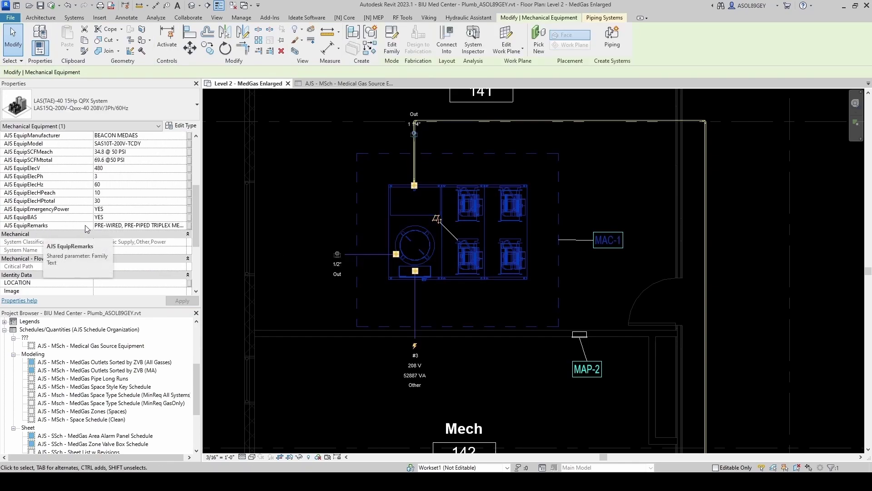
click(125, 225)
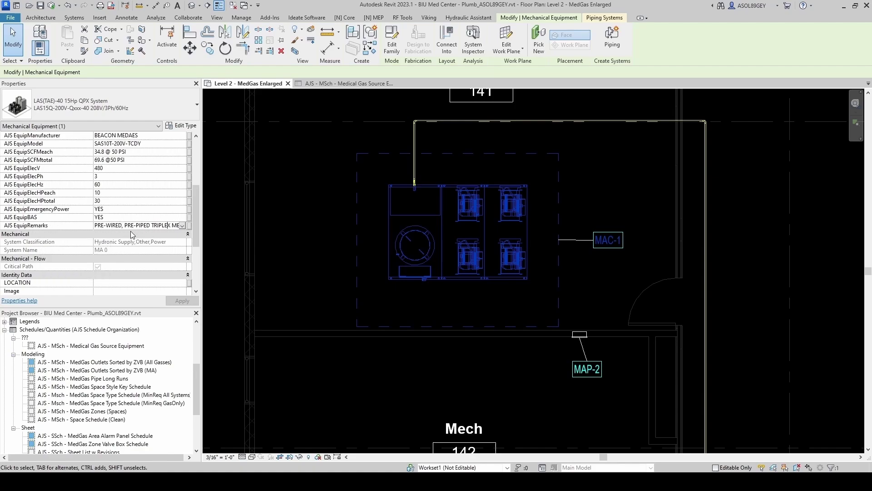
In Shared Parameters, create AJS EquipRemarksMultiLine as Multiline Text in the Plumbing group
click(299, 249)
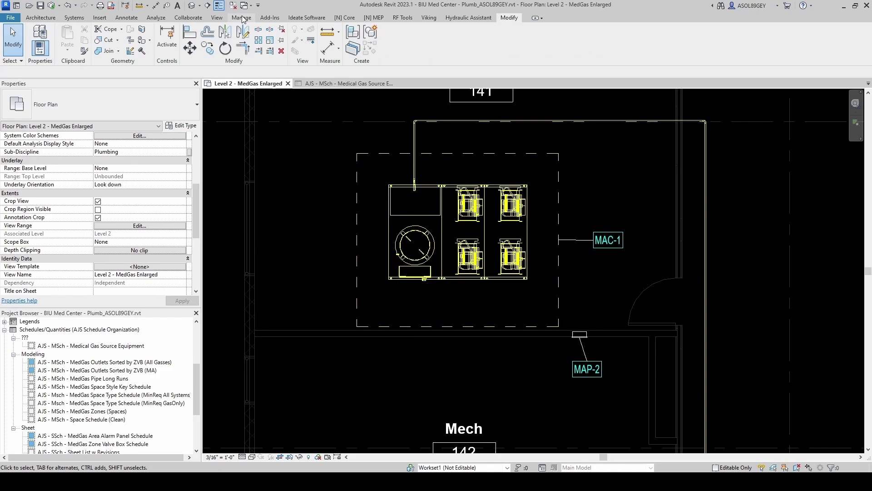
click(242, 19)
click(193, 39)
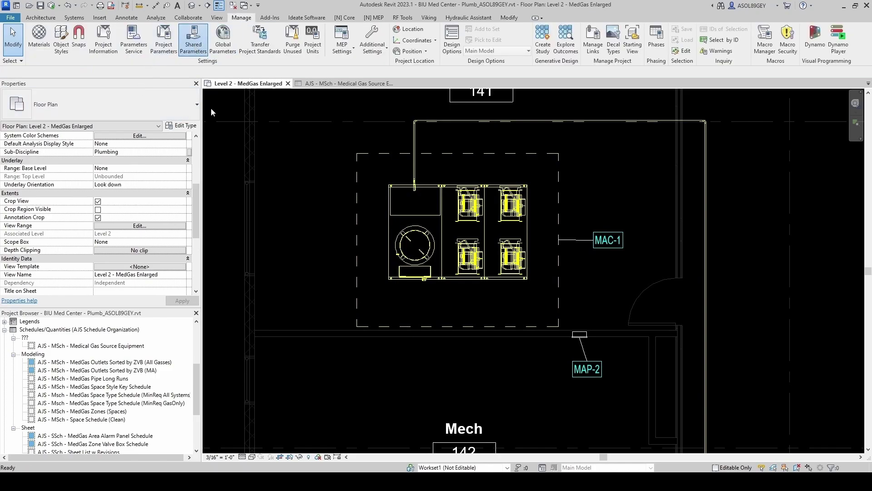
click(402, 192)
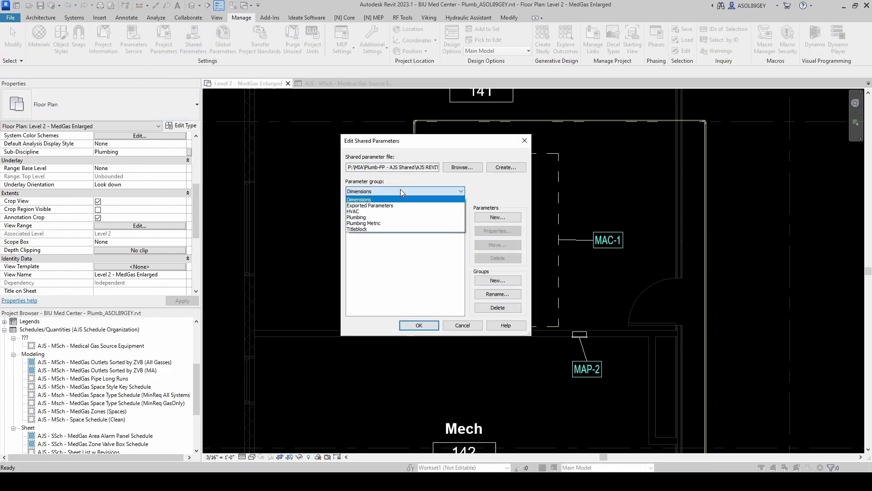
click(376, 217)
scroll(389, 266, down, 5)
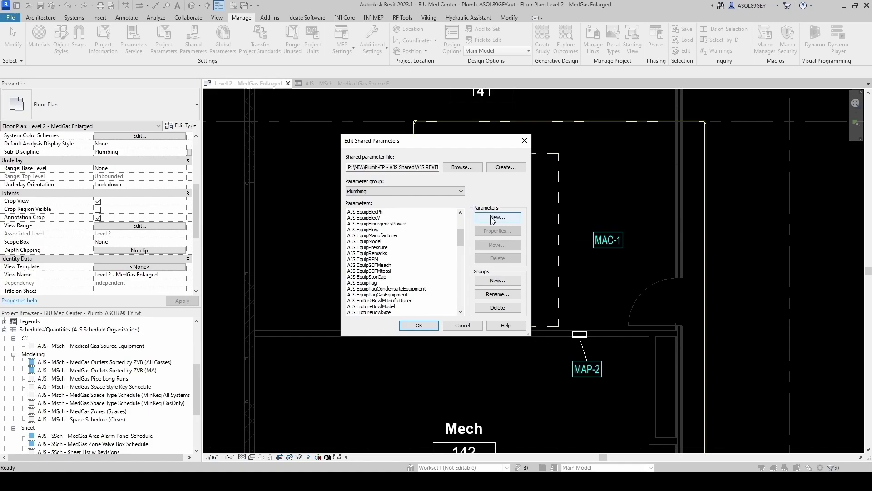
click(491, 217)
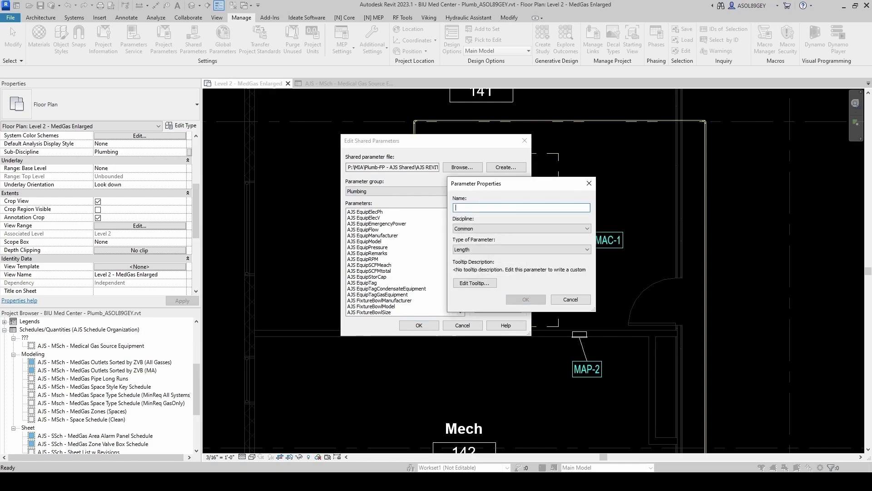
text(AJS Equip)
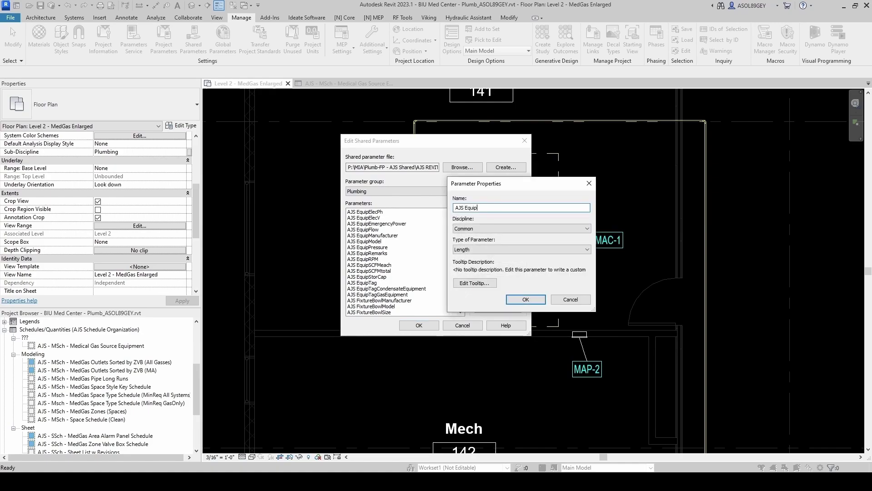
text(RemarksMultiLine)
click(477, 250)
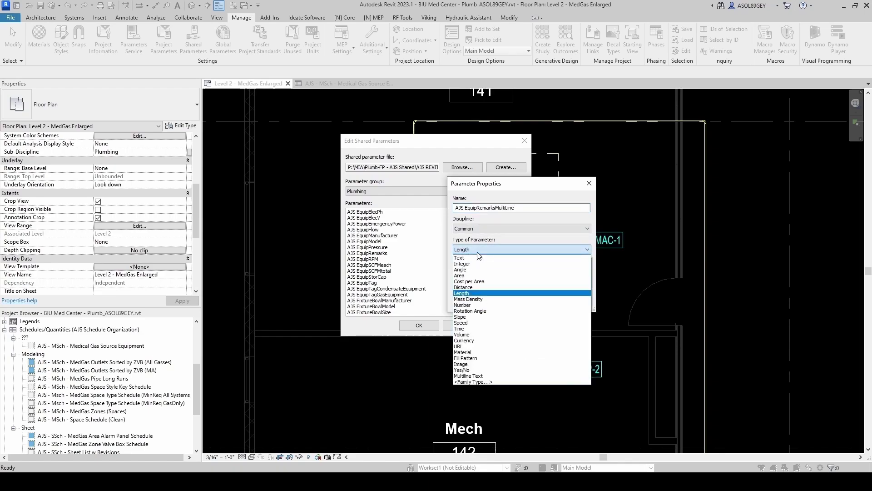
click(473, 377)
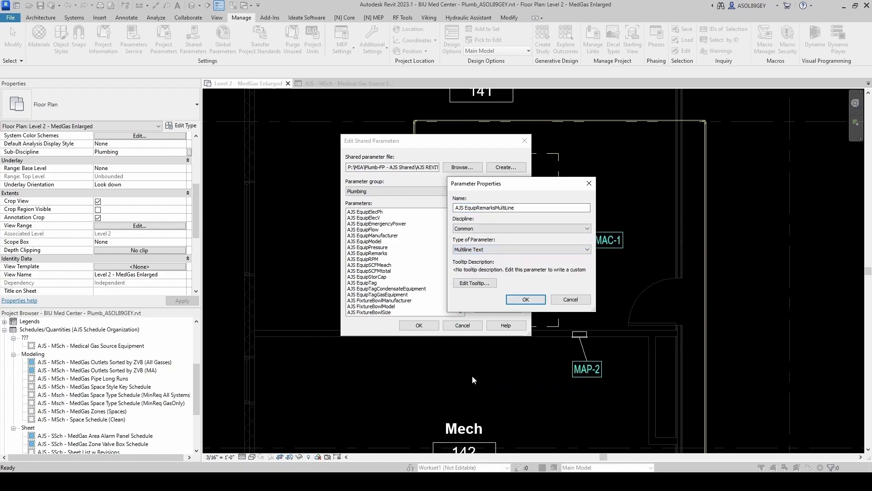
click(524, 300)
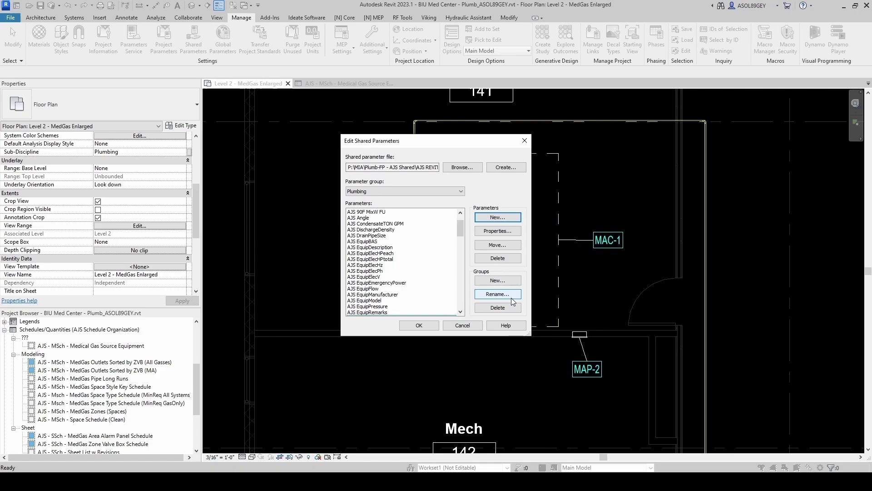
click(420, 325)
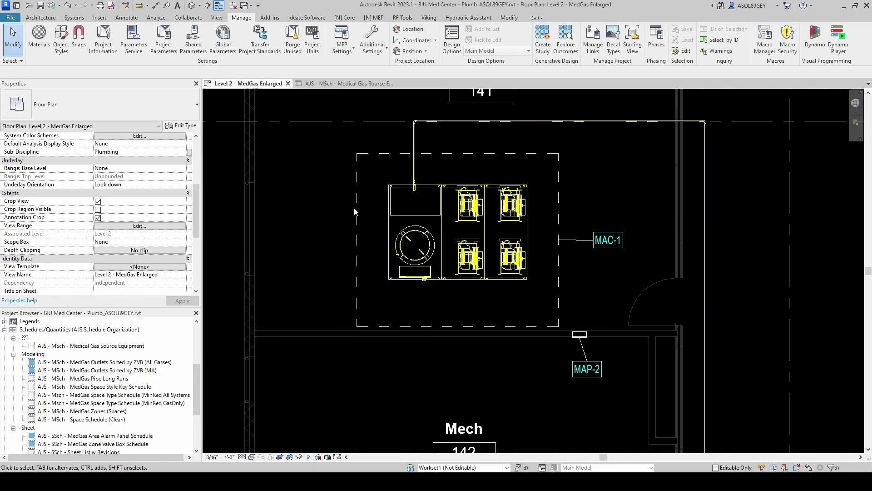
Edit the compressor family and delete its AJS EquipRemarks parameter in Family Types
right_click(355, 210)
click(400, 290)
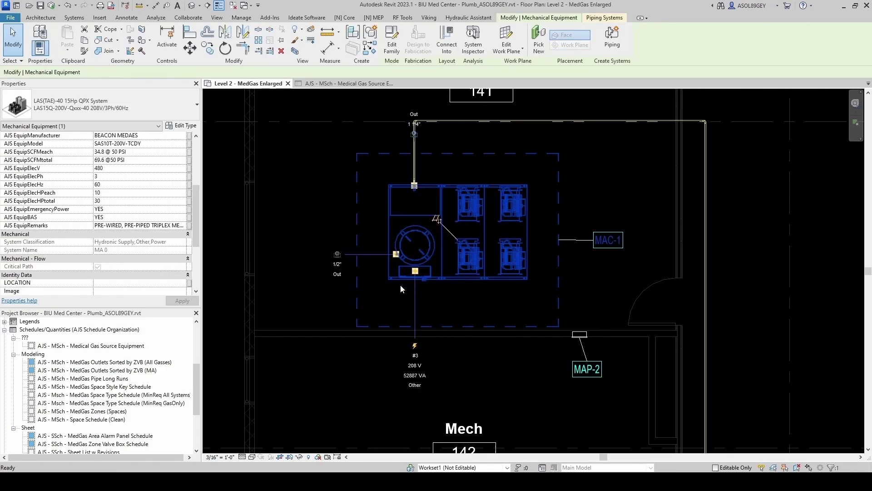
click(39, 47)
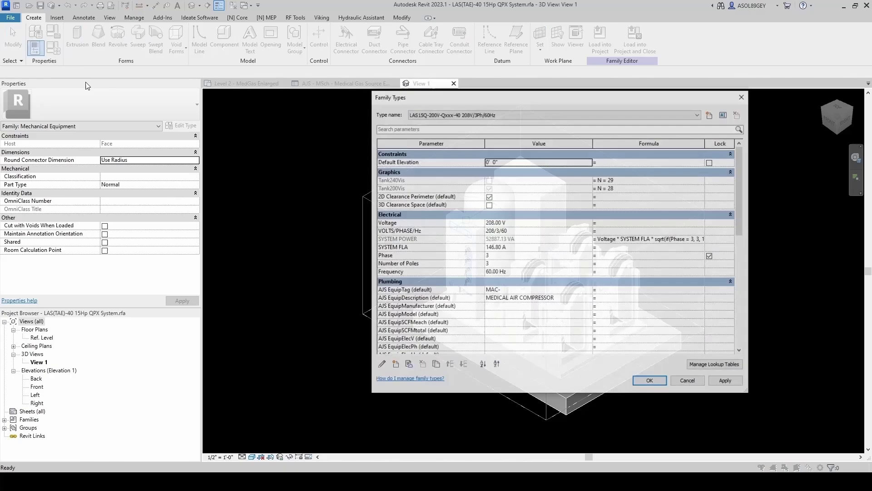
scroll(465, 293, down, 2)
click(422, 343)
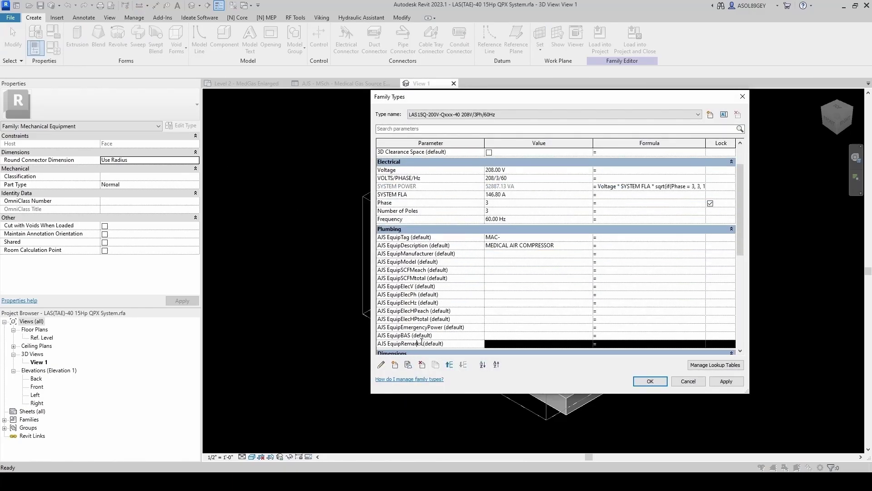
click(430, 343)
click(422, 364)
click(457, 242)
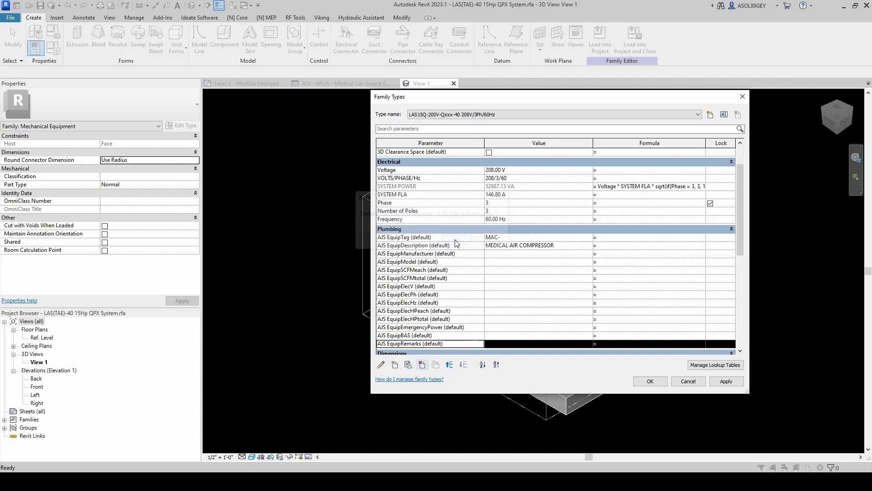
Add shared parameter AJS EquipRemarksMultiLine as an instance parameter grouped under Plumbing
click(394, 365)
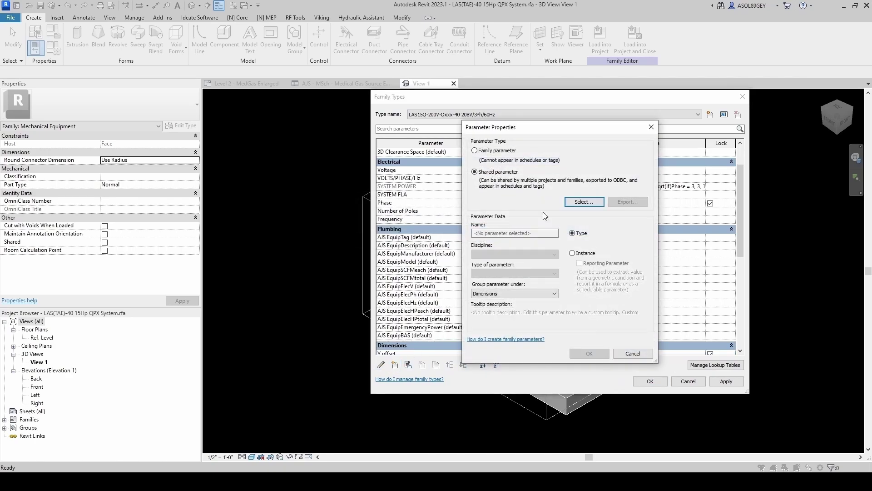
click(584, 202)
click(541, 231)
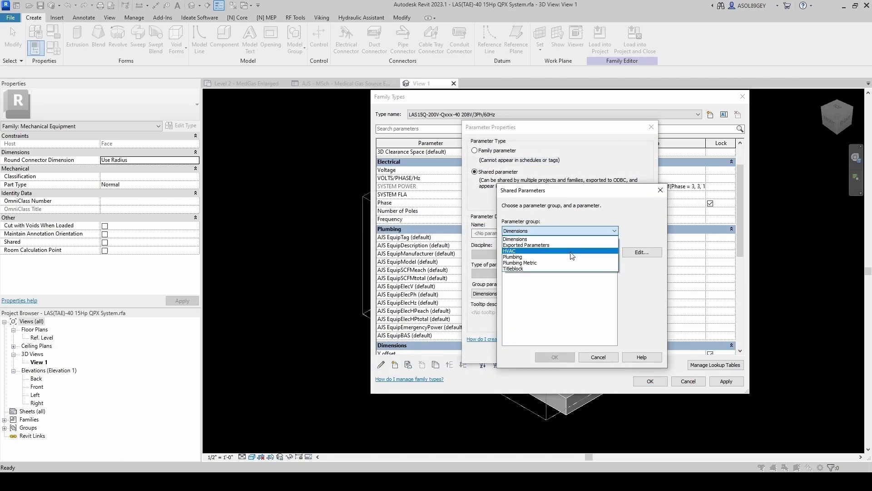
click(571, 257)
drag(611, 259, 611, 272)
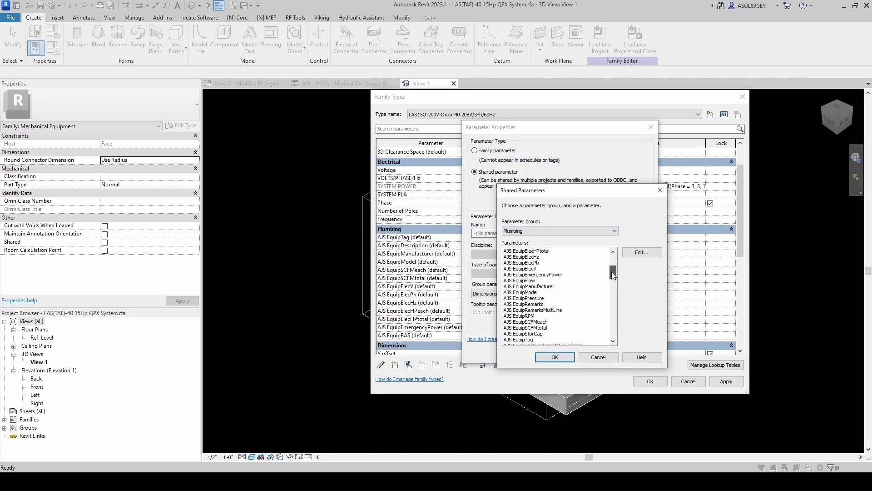
click(544, 310)
click(551, 357)
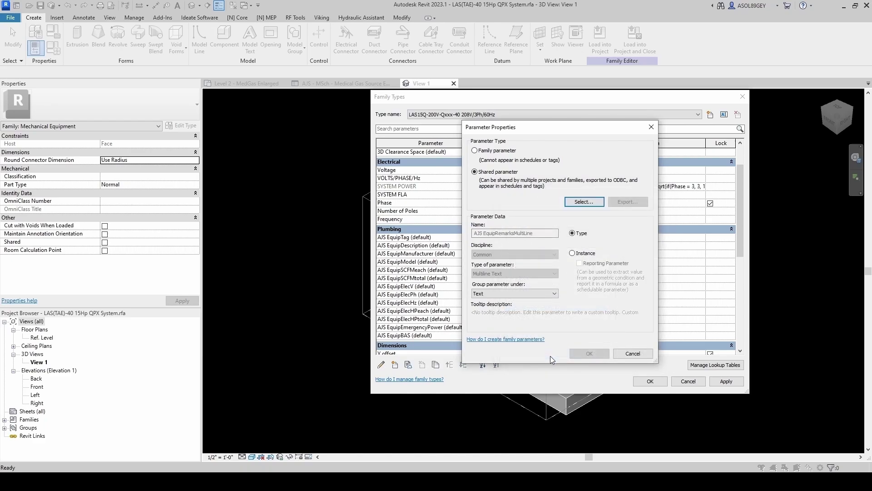
click(573, 253)
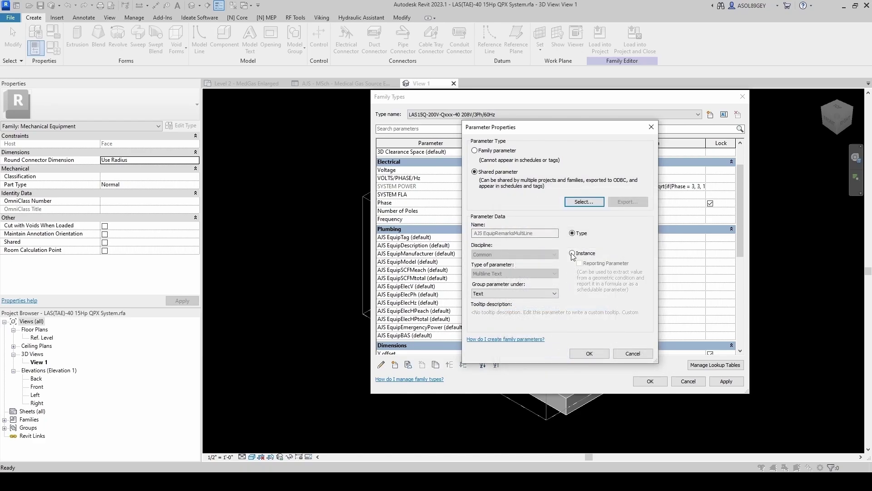
click(557, 294)
click(509, 402)
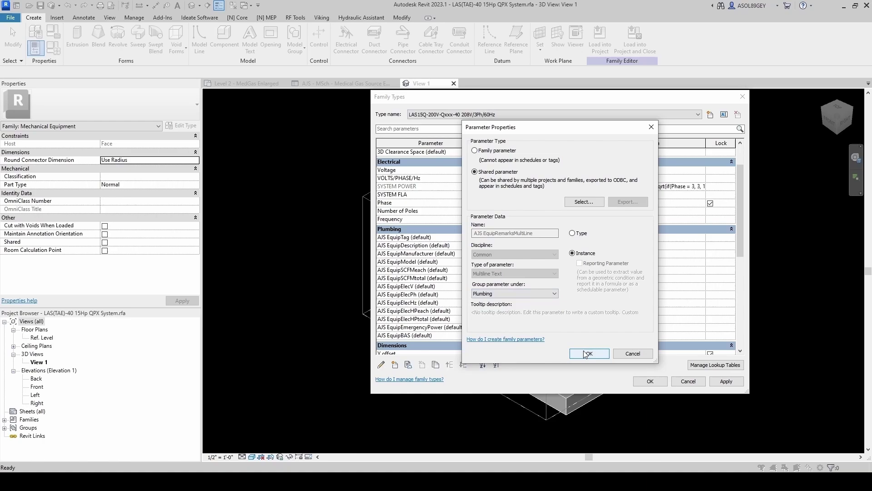
click(586, 354)
Move the AJS EquipRemarksMultiLine row down the list and accept the family type changes
click(463, 364)
click(463, 365)
click(463, 365)
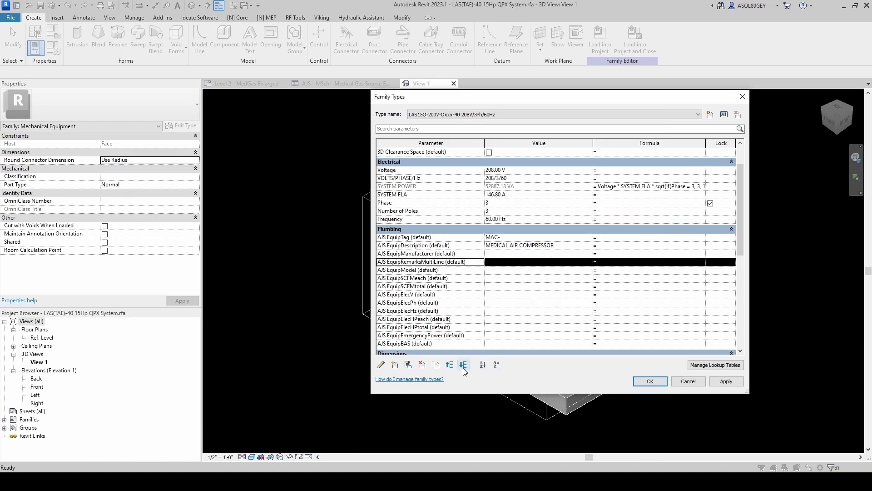
click(464, 364)
click(463, 365)
click(463, 364)
click(463, 365)
click(463, 364)
click(463, 364)
click(463, 364)
click(463, 364)
click(650, 381)
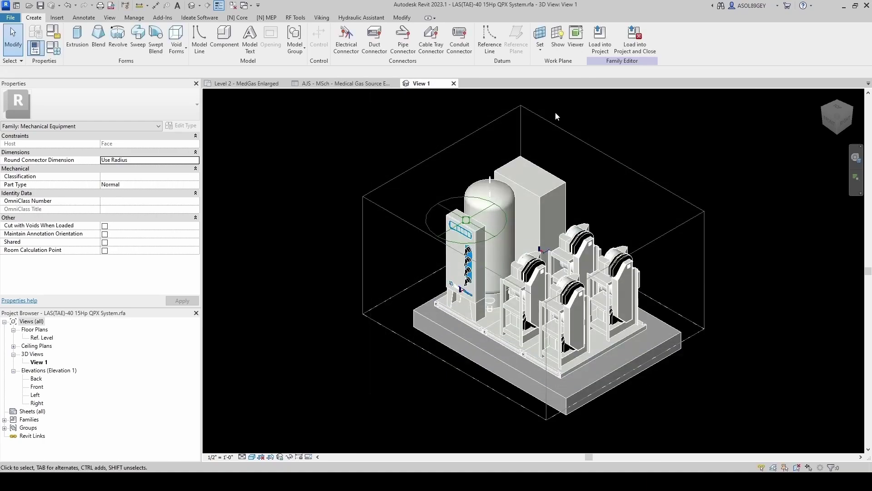
Load the edited compressor family into the project, overwriting the existing version
click(600, 40)
click(405, 218)
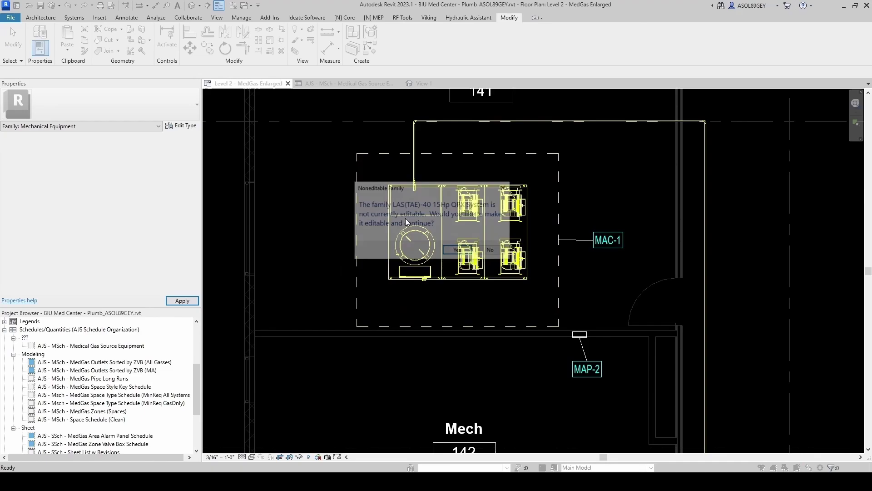
click(452, 249)
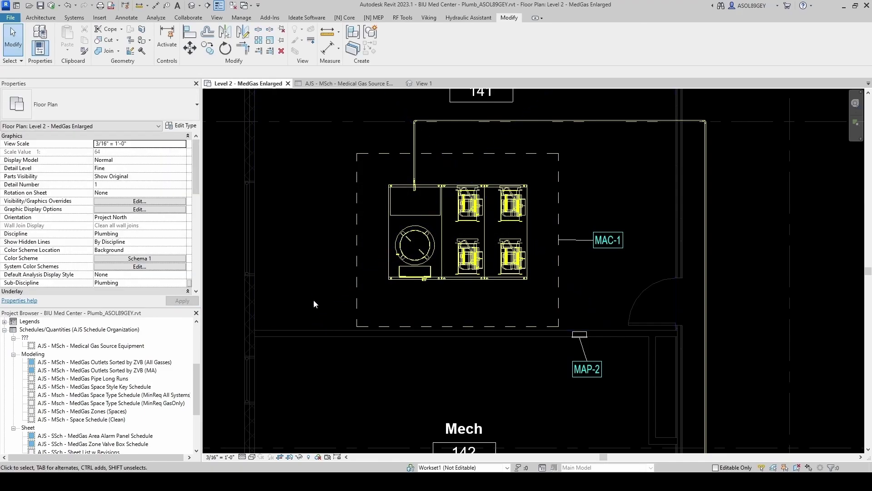
In MAC-1's multiline remarks, type the packaged triplex compressor line and the 200 gal receiver line
click(389, 280)
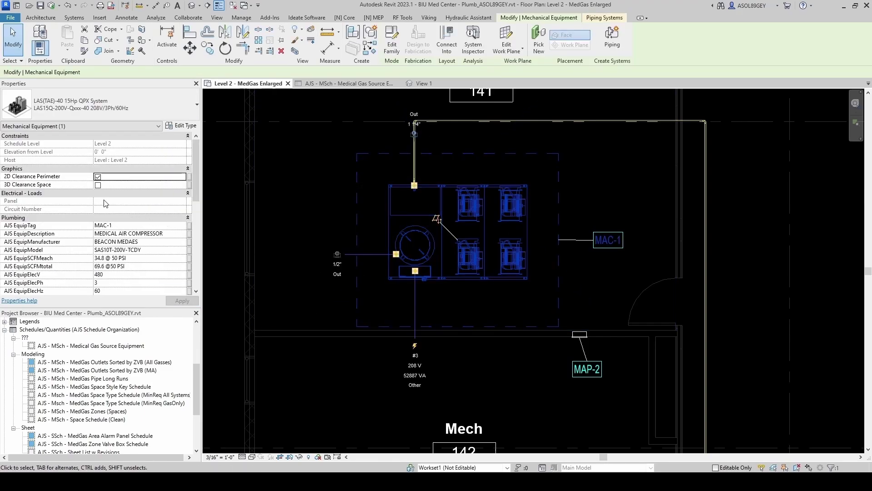
scroll(104, 205, down, 3)
scroll(104, 205, down, 2)
scroll(20, 248, down, 1)
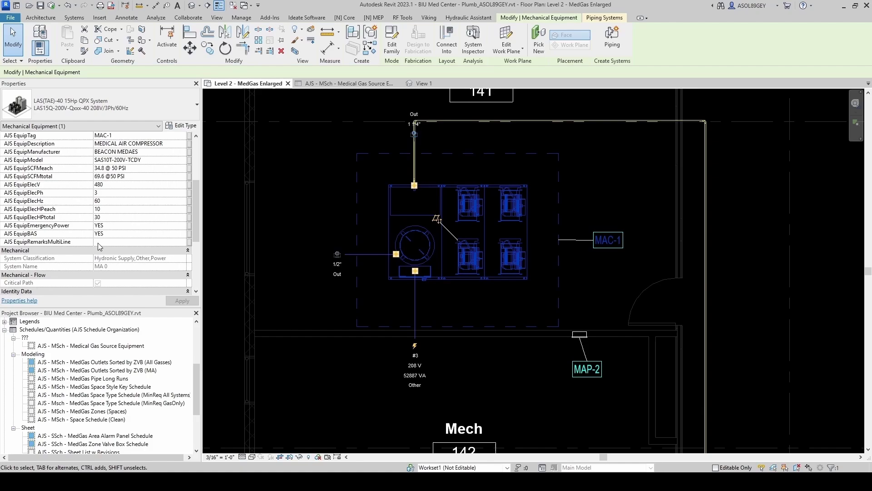
click(100, 242)
click(183, 241)
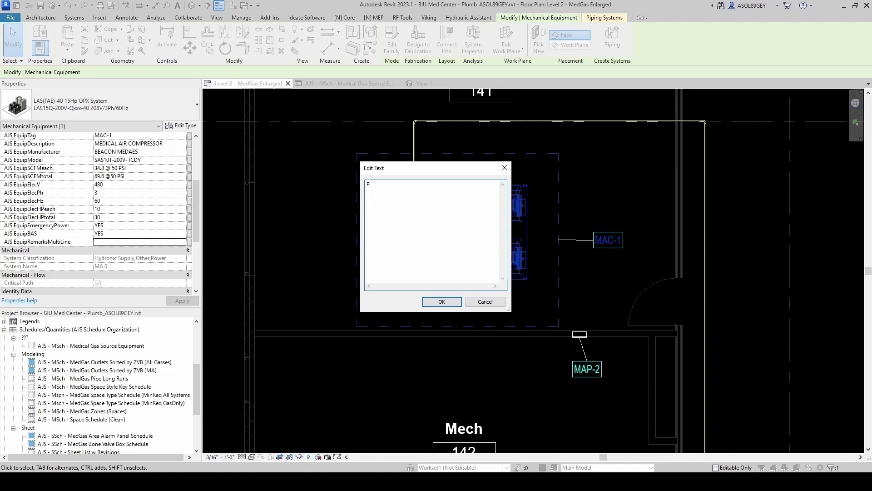
text(PRE-WIRED, PRE-PIPED )
text(TRIPLEX MEDICAL AIR COMPRESSOR (PACKAGED SYSTEM))
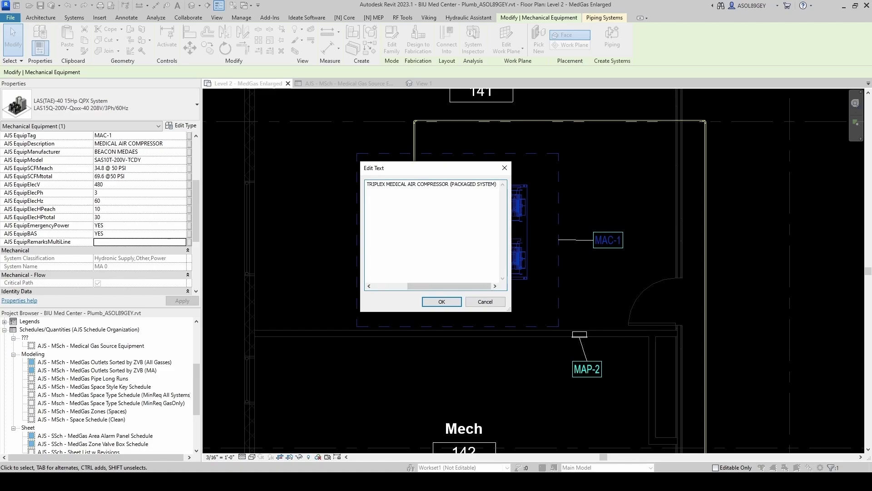
key(Return)
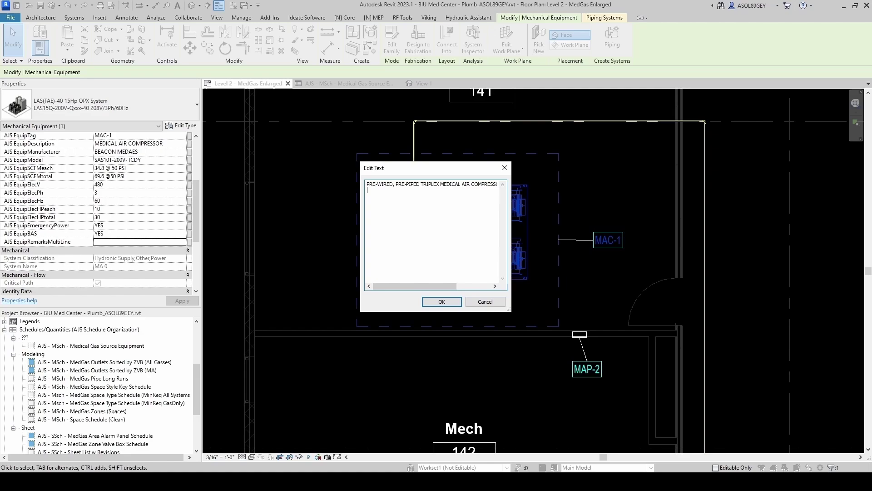
text(PROVIDE WITH 200 GAL)
text(RECEIVER)
key(ctrl+v)
Add the 4" MIN concrete pad and NFPA 99 compliance line, then confirm the remarks
key(Return)
text(PROVIDE WITH)
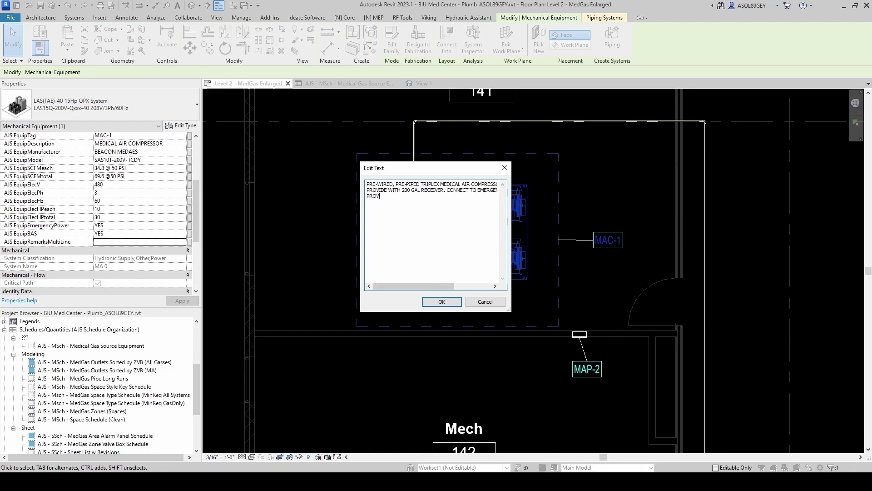
text( 4" CONCRETE HOUSEKEEPING PAD)
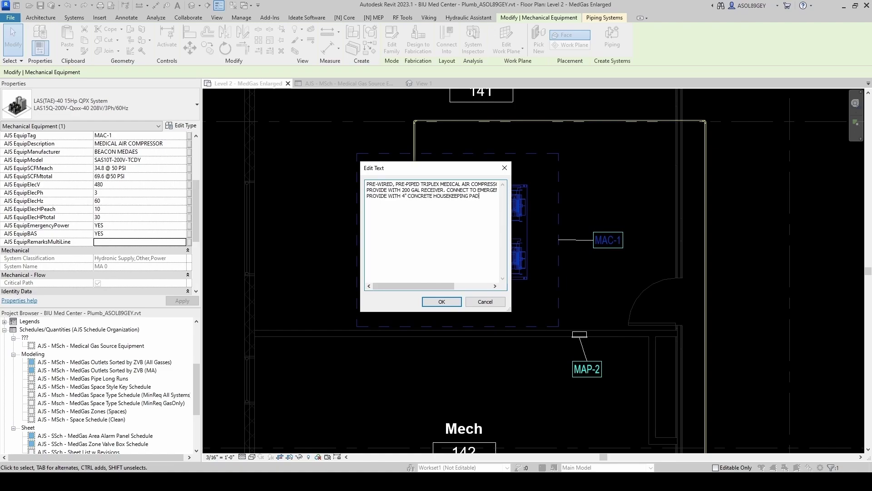
click(407, 197)
text(MIN  PACKAGED SYSTE)
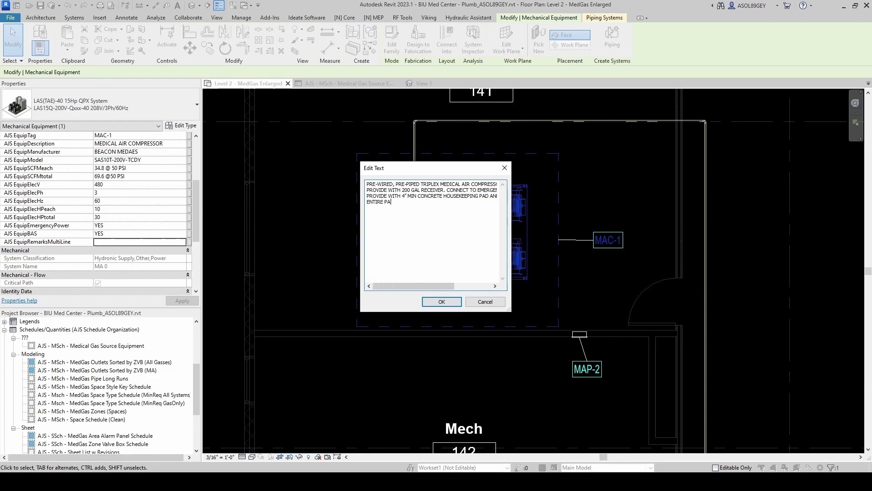
text(M SHALL BE LISTED AND NF)
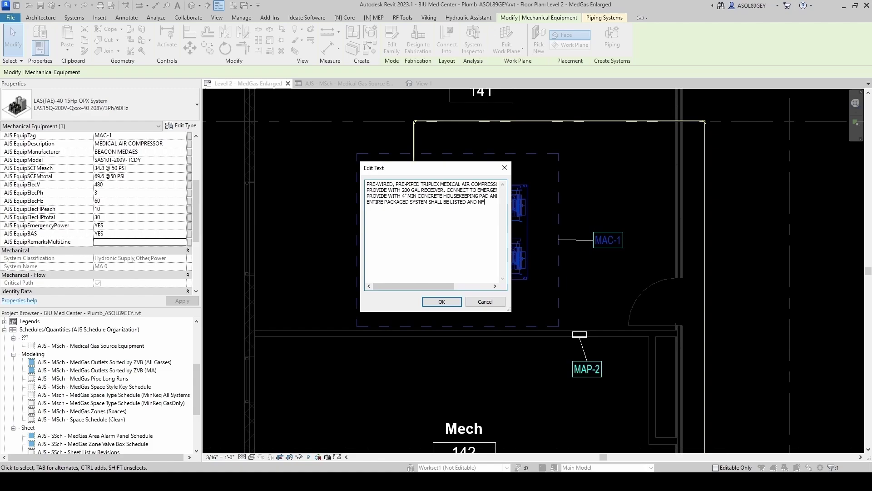
text(PA 99 COMPLIANT)
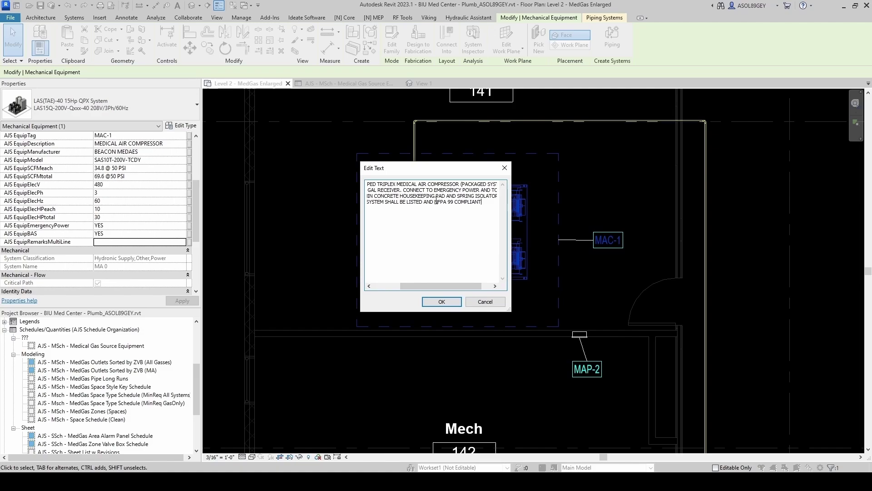
click(432, 304)
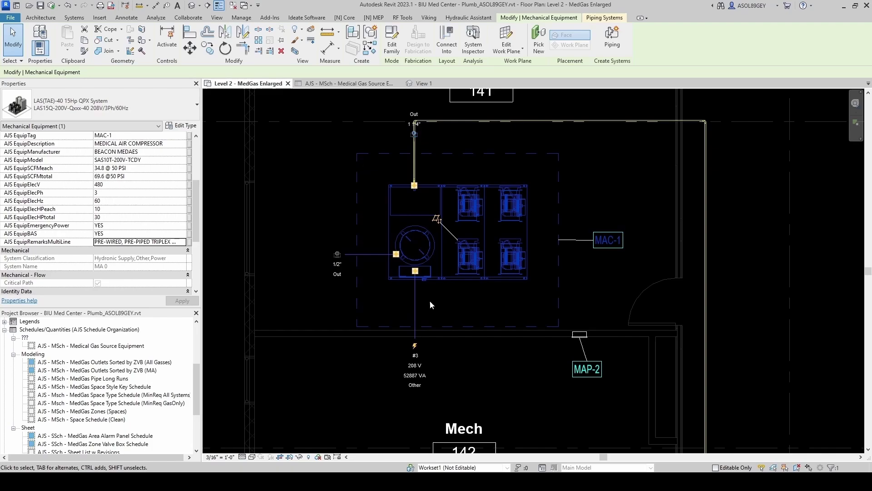
In the Medical Gas Source Equipment schedule fields, add SCFMeach, SCFMtotal, ElecHPeach and ElecHPtotal
click(272, 198)
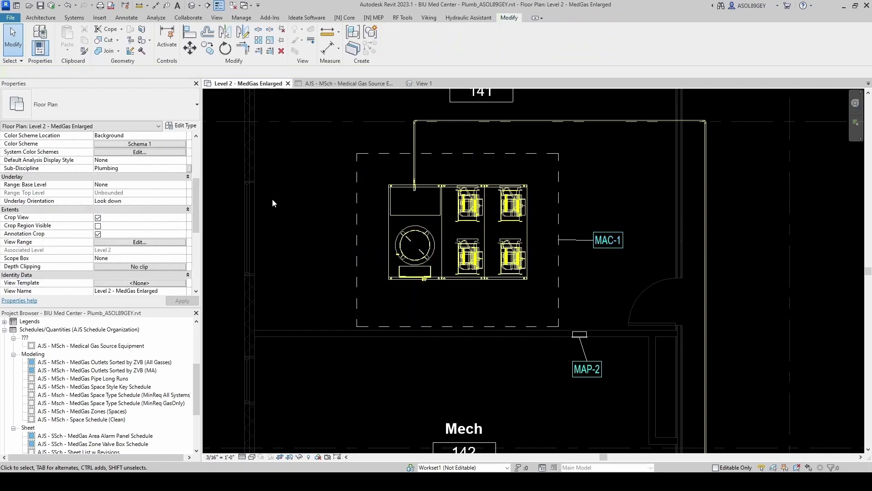
click(324, 84)
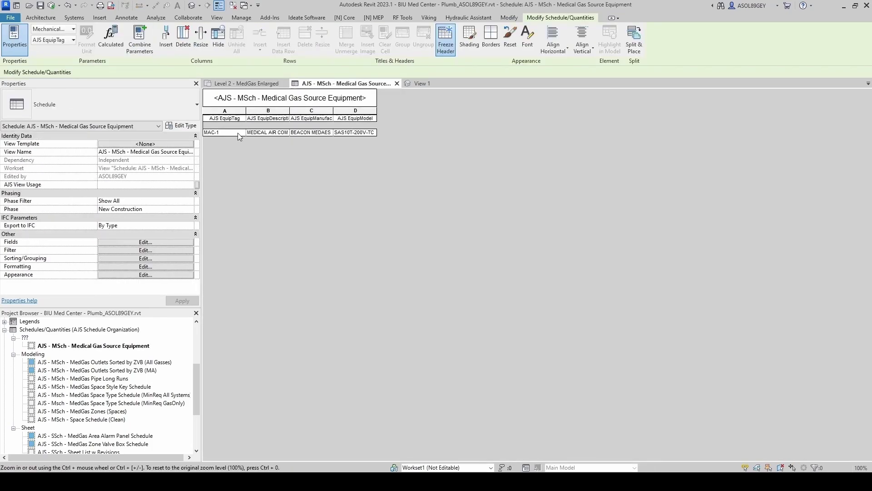
click(124, 241)
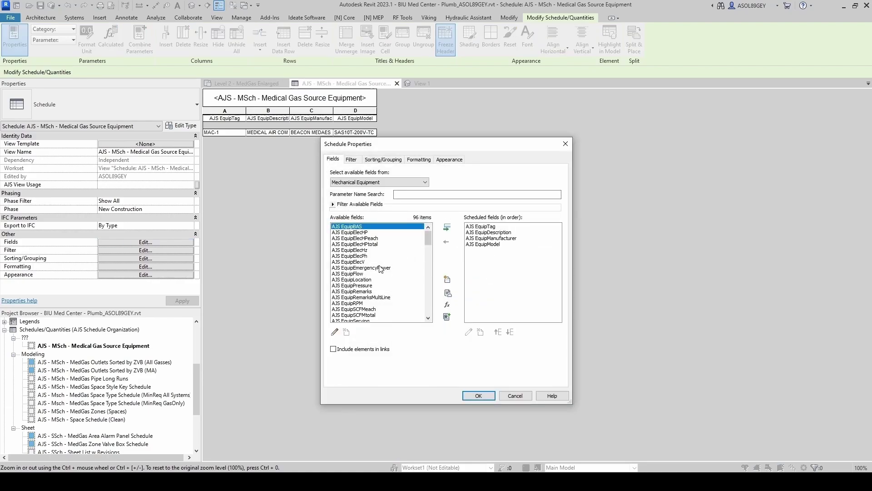
scroll(379, 268, down, 2)
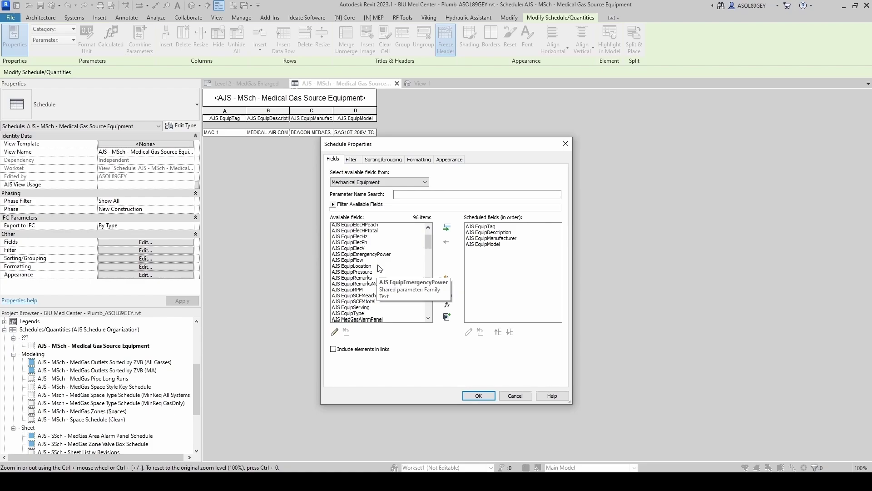
click(372, 286)
click(447, 227)
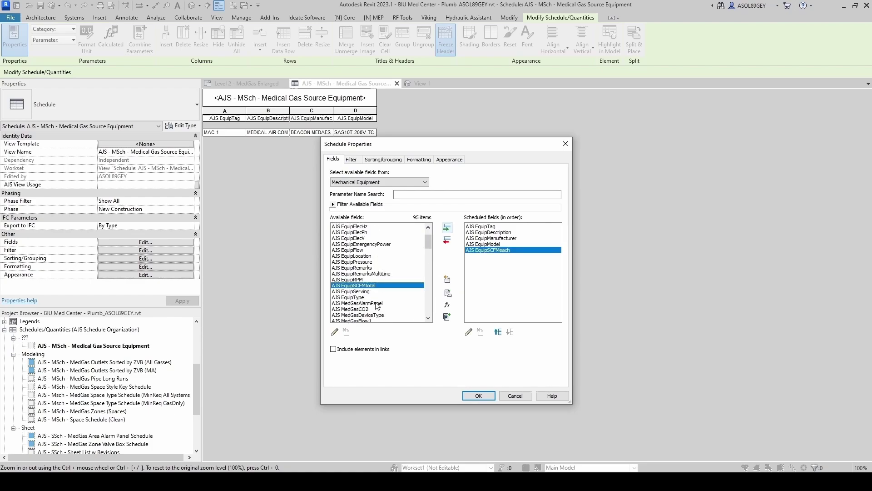
click(447, 228)
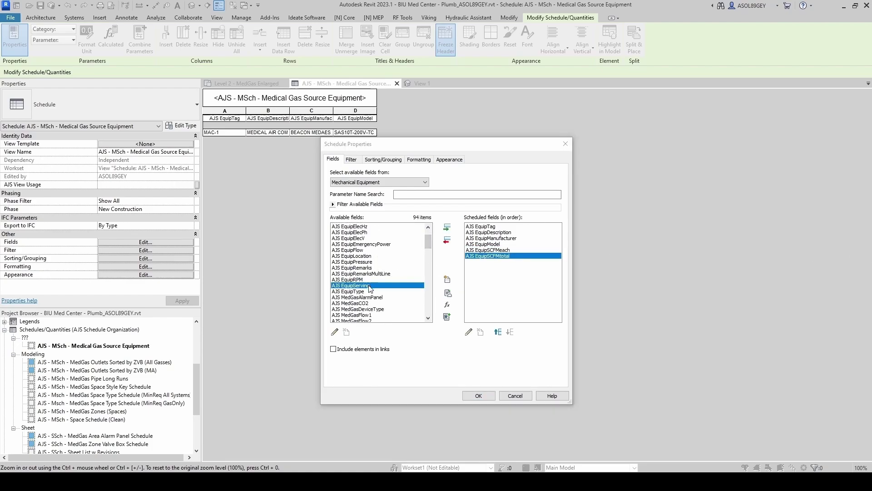
scroll(364, 281, up, 2)
click(359, 238)
click(446, 227)
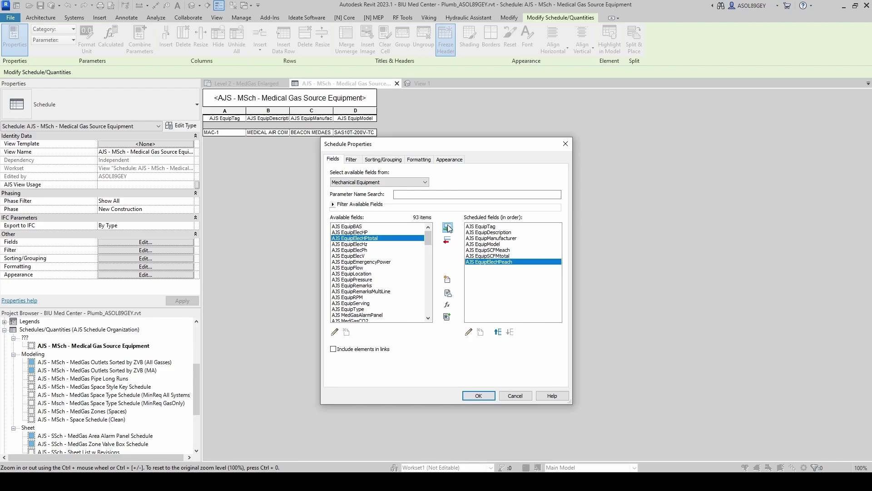
click(447, 228)
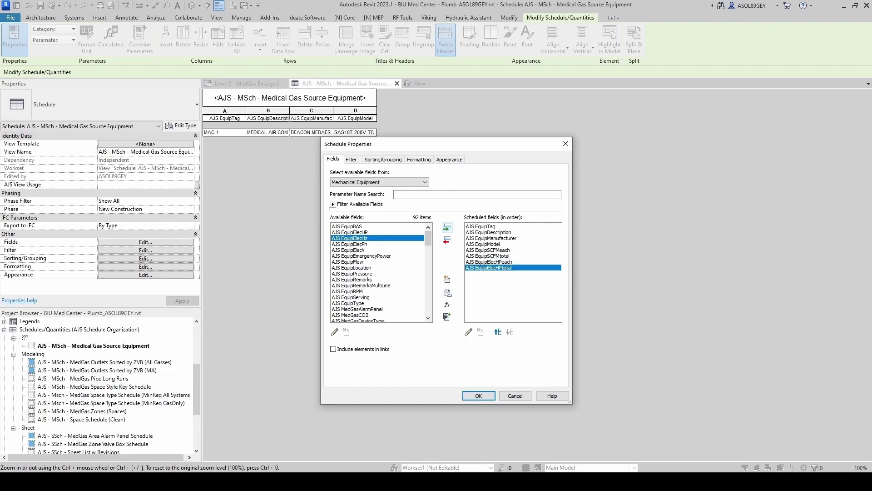
Add the voltage, phase, Hz, RPM, emergency power and BAS fields and apply
click(357, 250)
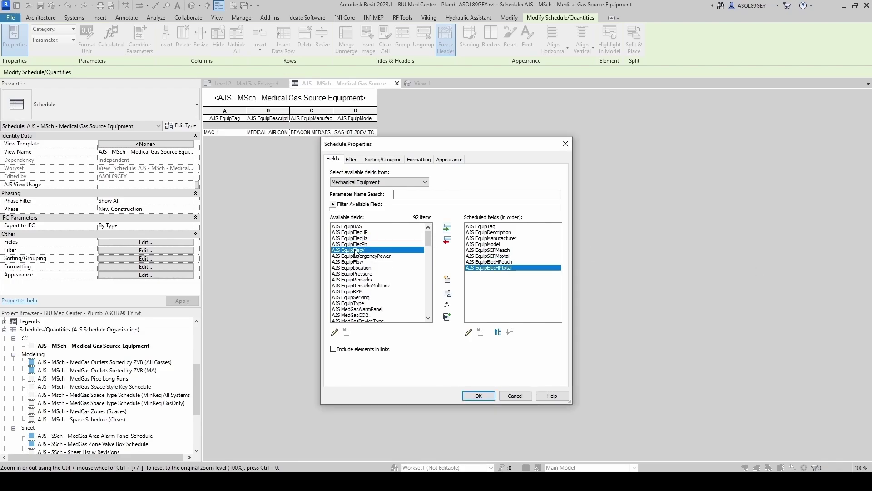
click(447, 227)
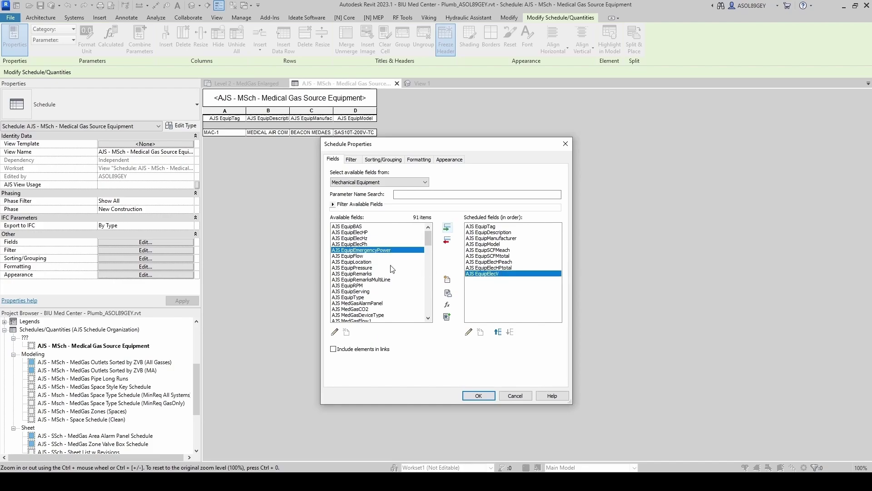
click(356, 244)
click(447, 227)
click(357, 238)
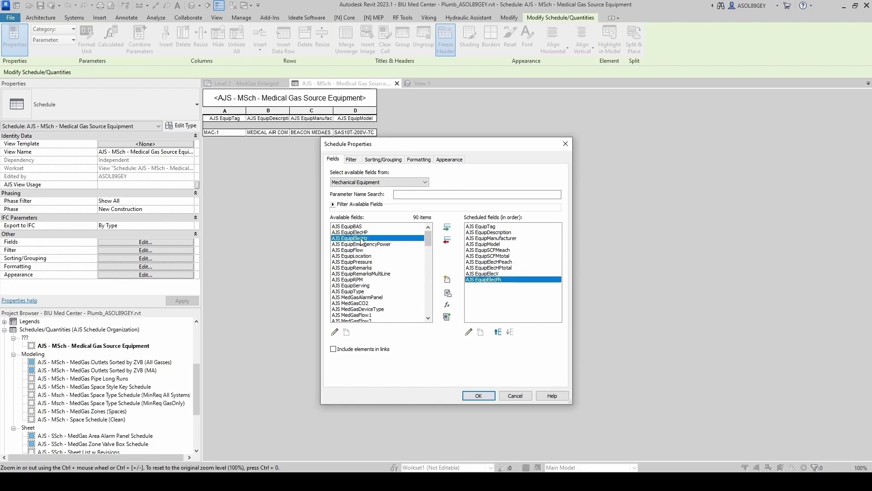
click(447, 227)
click(355, 274)
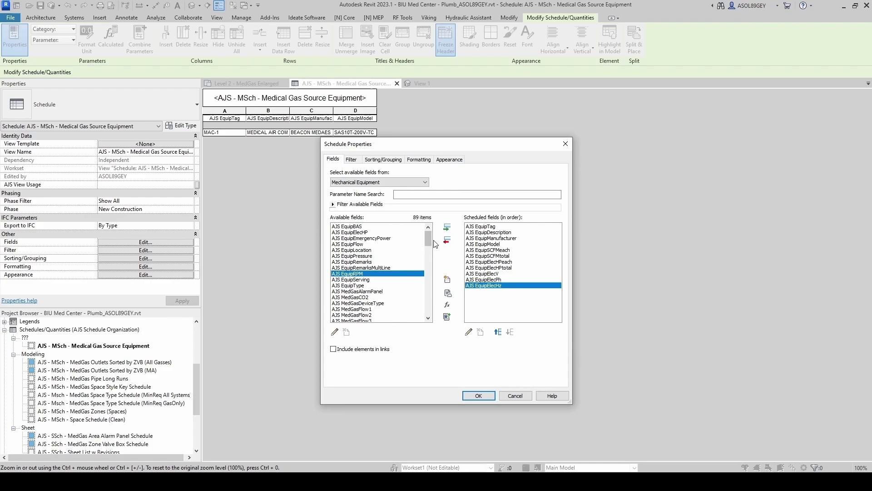
click(447, 228)
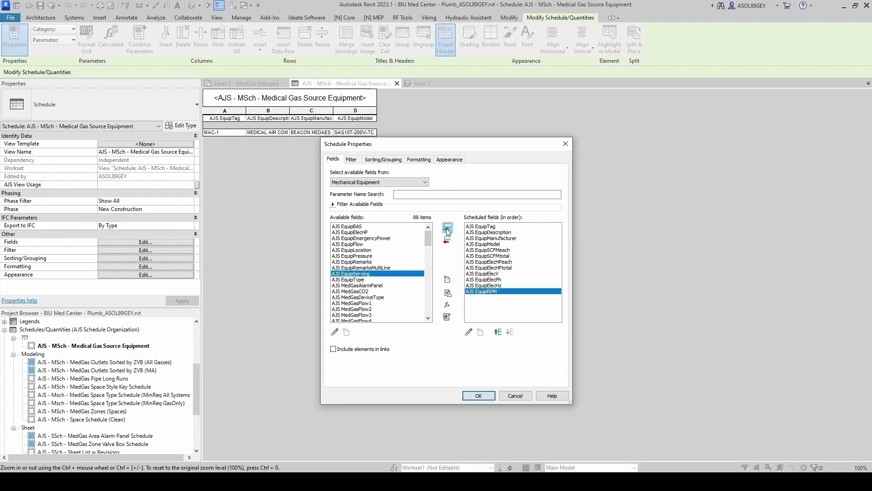
click(381, 238)
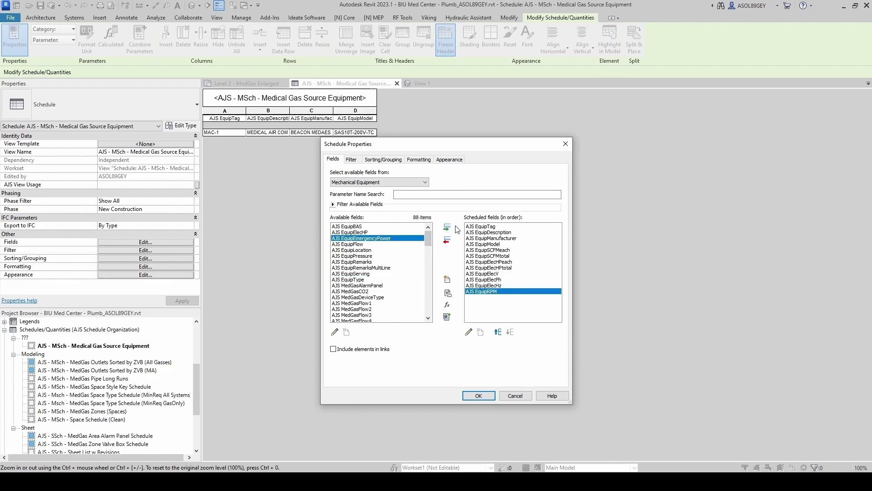
click(448, 228)
click(359, 226)
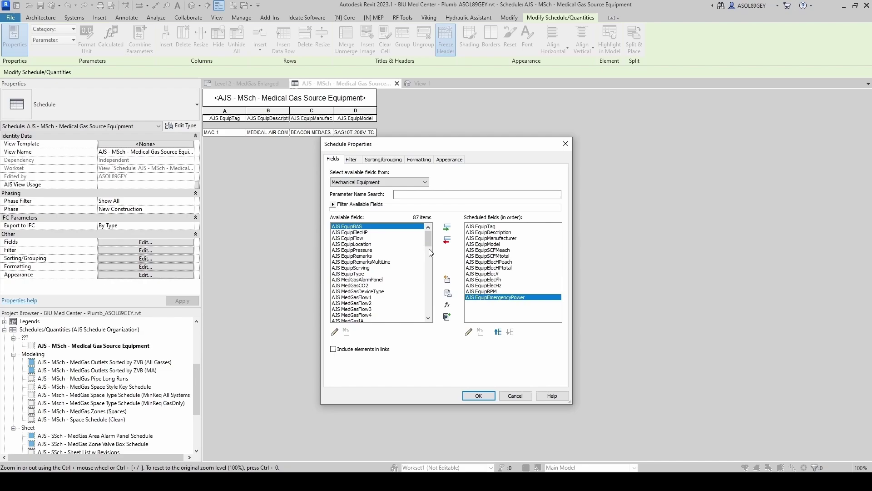
click(448, 228)
click(471, 394)
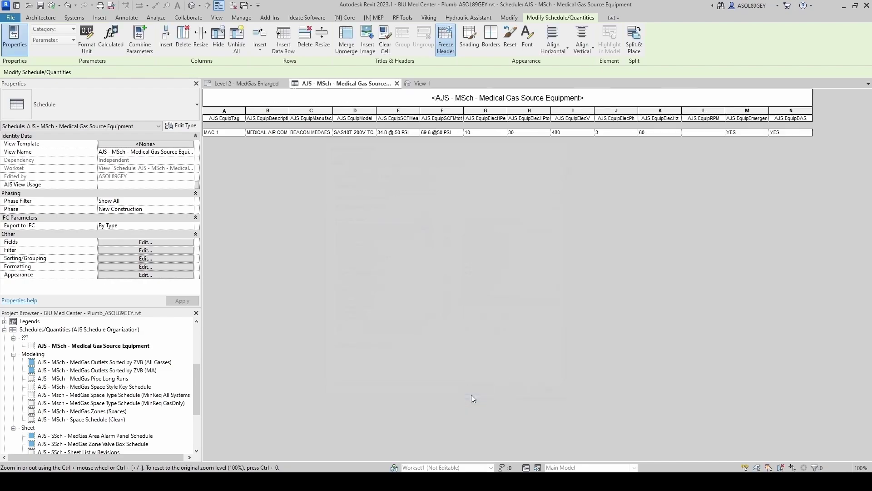
Open sheet MG301 MEDGAS SCHEDULES 1
scroll(101, 358, down, 2)
scroll(101, 358, down, 2)
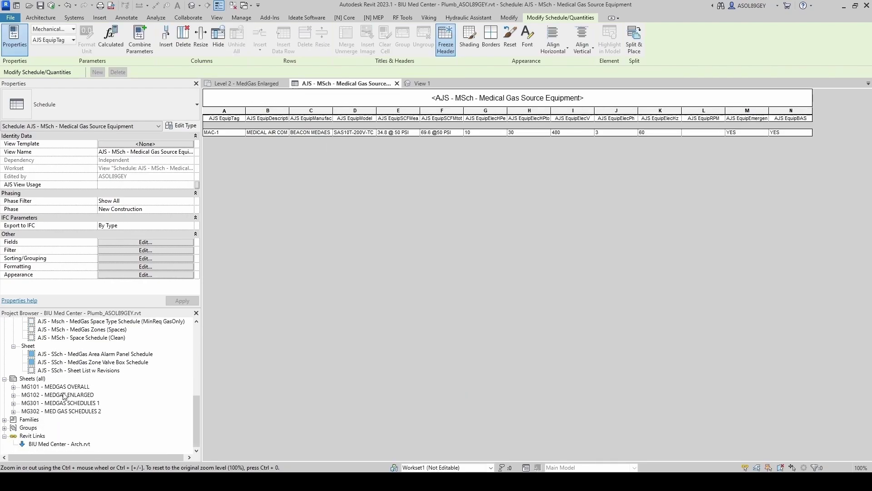
double_click(61, 403)
scroll(76, 363, up, 4)
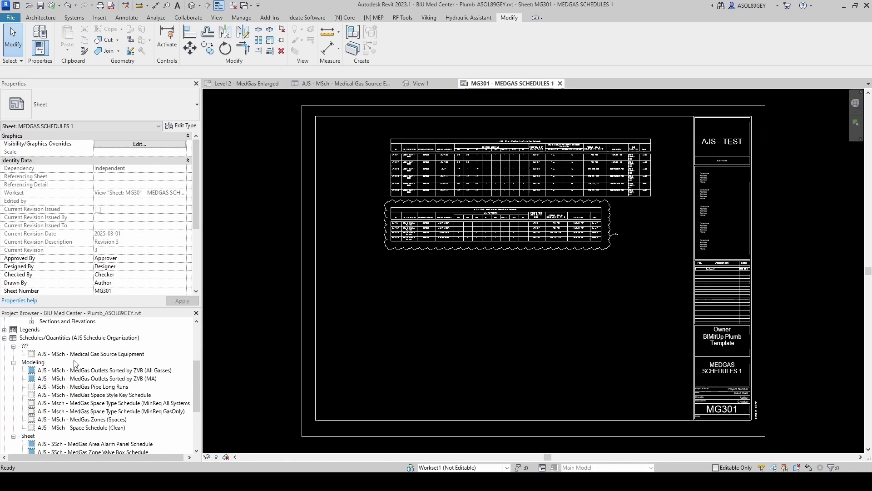
Duplicate the MSch schedule as AJS - SSch - Medical Gas Source Equipment with view usage Sheet
right_click(72, 354)
mouse_move(111, 207)
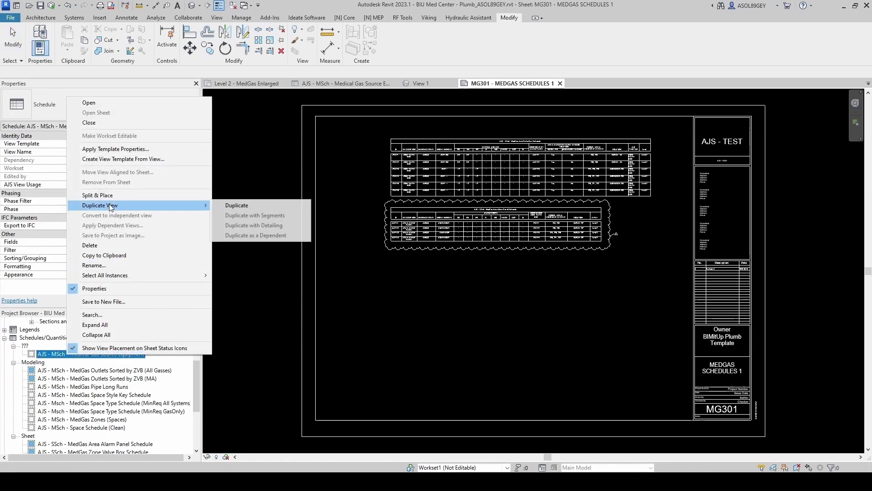
click(237, 205)
text(S)
key(End)
key(BackSpace)
key(BackSpace)
key(BackSpace)
key(BackSpace)
key(BackSpace)
key(BackSpace)
key(BackSpace)
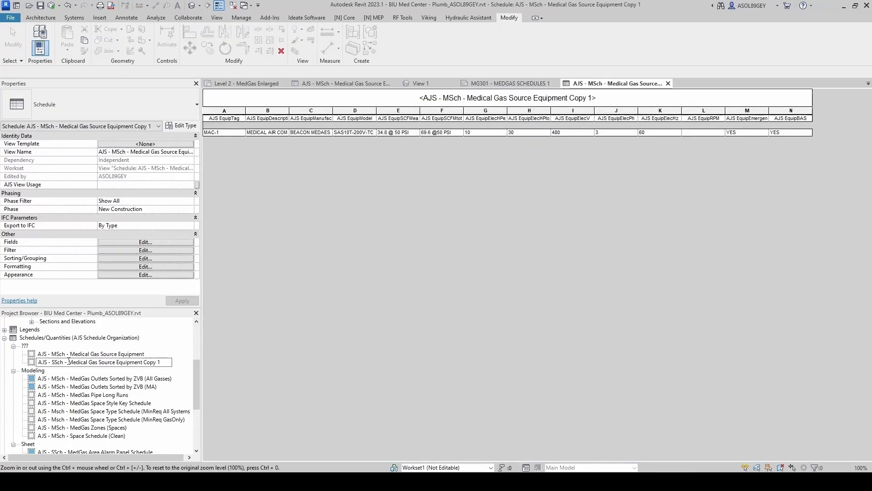
key(Return)
click(145, 184)
text(Sheet)
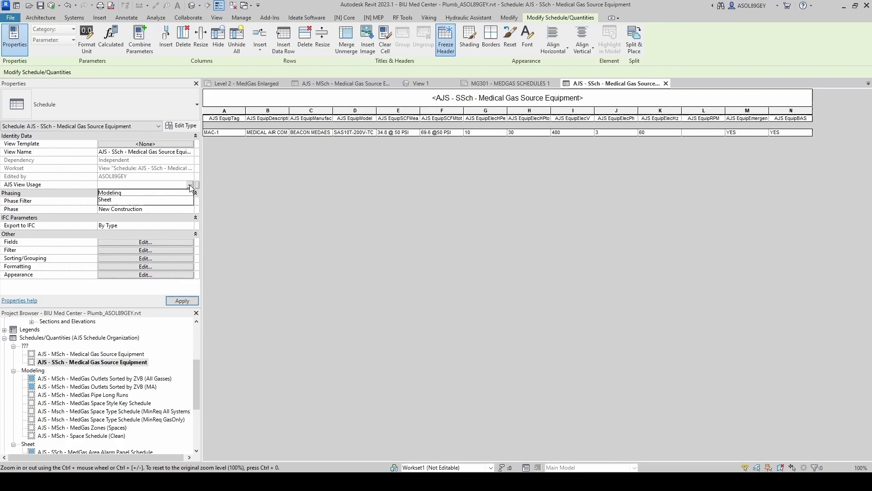
key(Return)
Set the original MSch schedule's view usage to Modeling and select the SSch copy
click(91, 354)
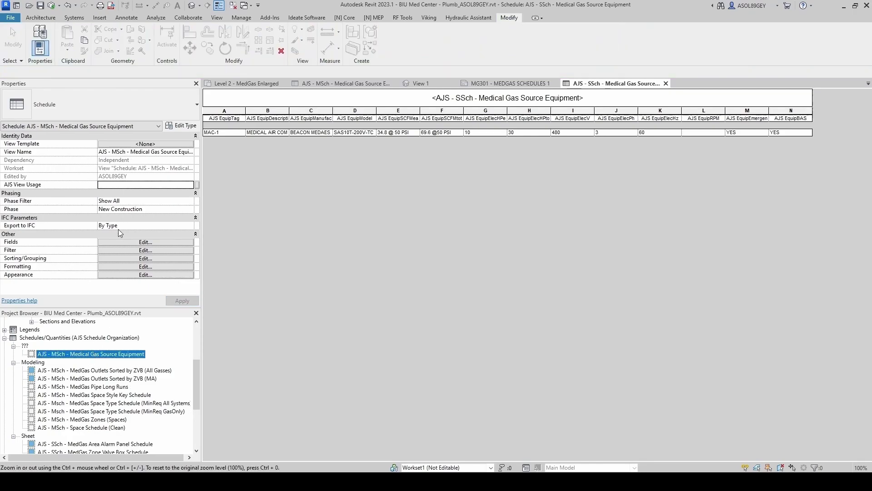
click(192, 186)
click(137, 192)
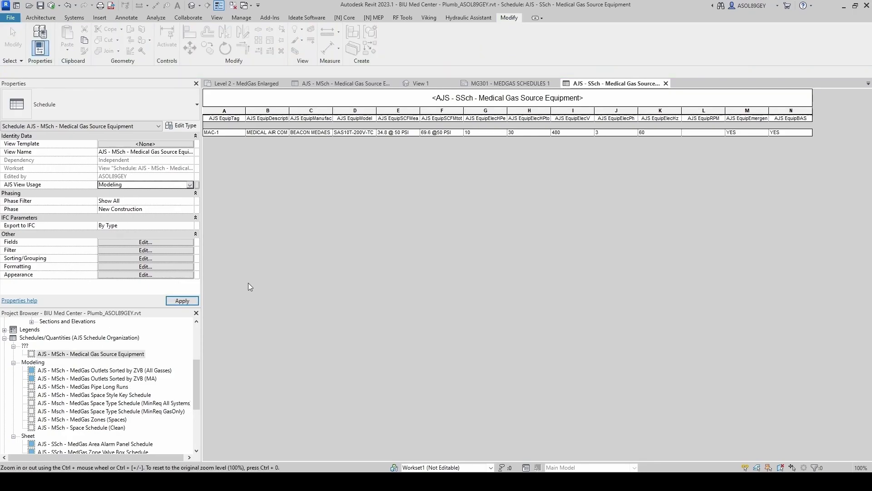
scroll(128, 393, down, 3)
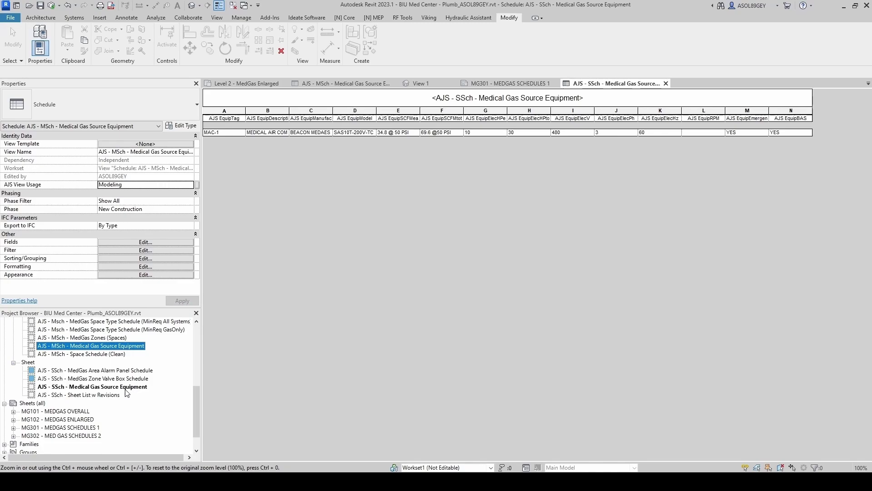
click(125, 387)
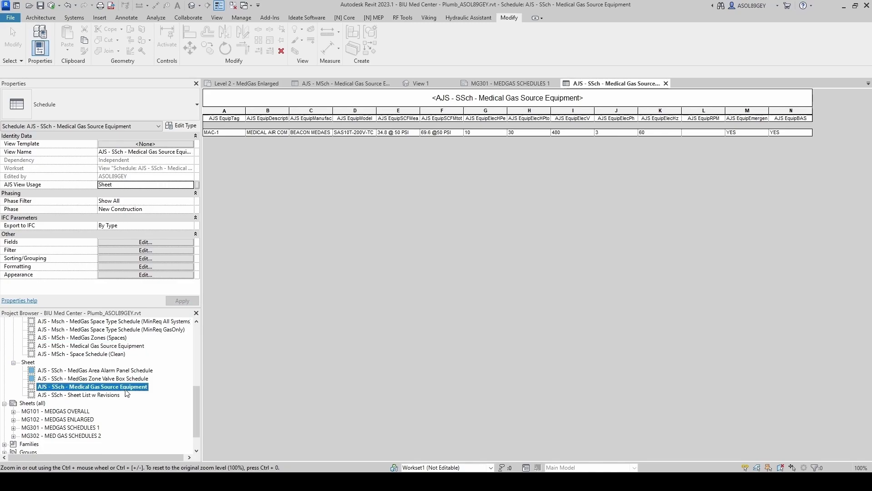
Retype the first headers as ID, DESCRIPTION, MANUFACTURER, MODEL, SCFM (EACH), SCFM (TOTAL), HP (EACH)
click(220, 117)
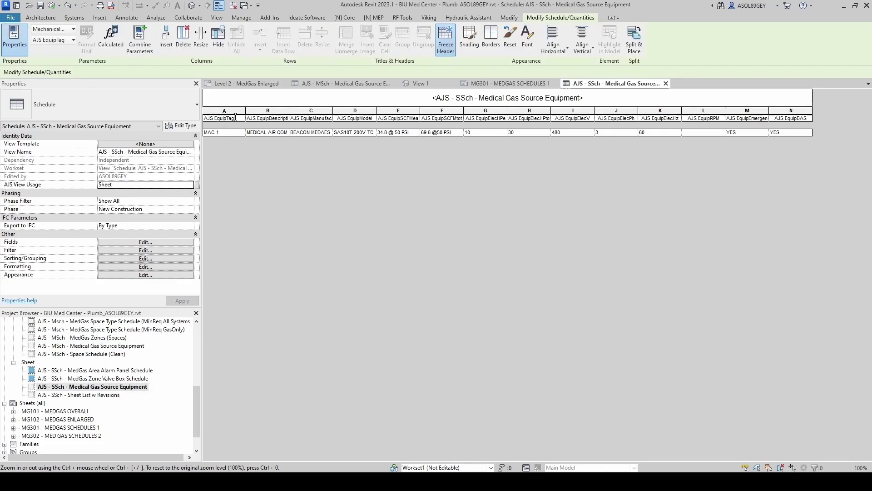
drag(235, 117, 209, 116)
text(ID)
click(267, 119)
drag(253, 118, 406, 125)
text(DESCRIPTION)
click(293, 118)
text(MANUFACTURER)
click(337, 118)
text(MODEL)
key(BackSpace)
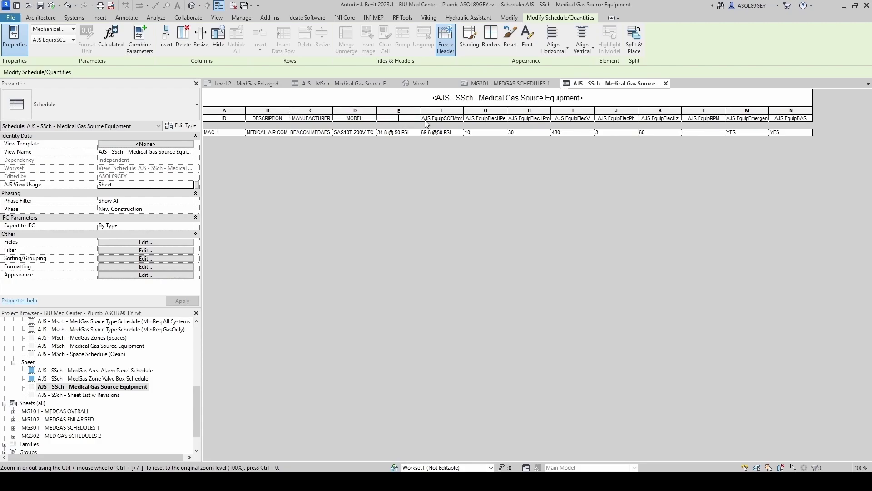
text(SCFM (EACH))
drag(425, 118, 507, 116)
text(SCFM (TOTAL))
text(HP)
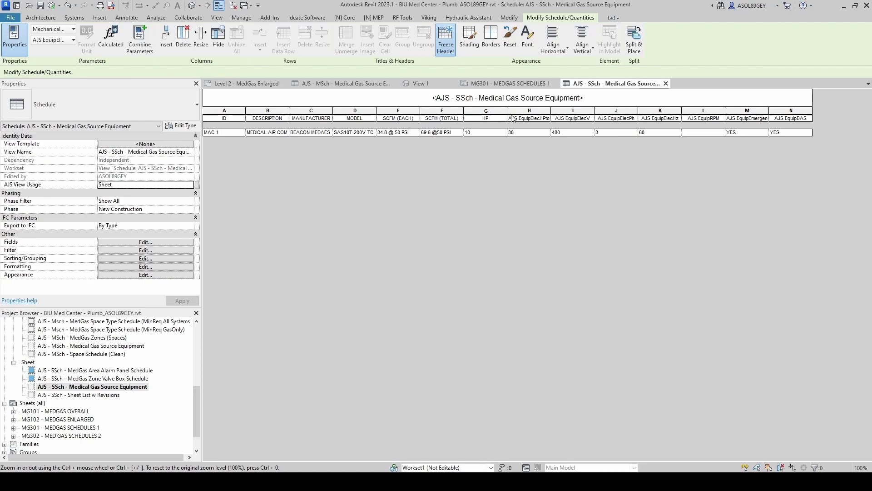
text( (EACH))
Retype the next headers as HP (TOTAL), VOLTAGE, PHASE, HZ, RPM and EMERGENCY POWER
click(512, 118)
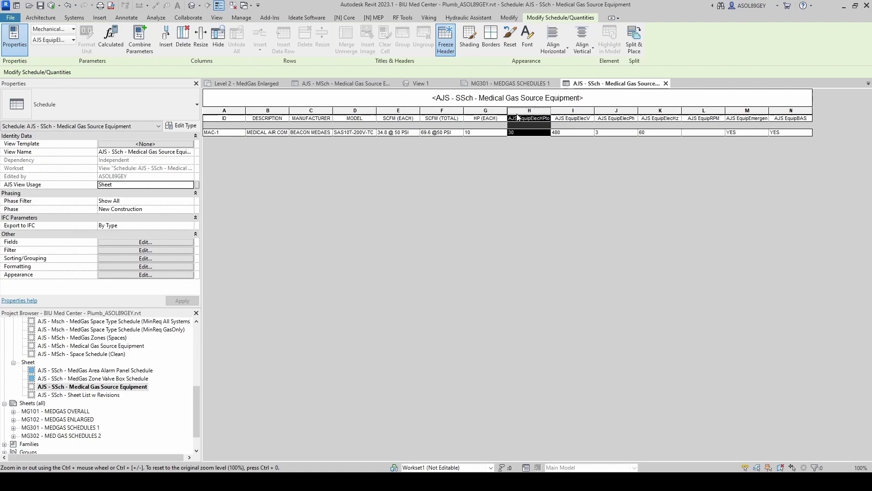
drag(512, 118, 558, 126)
text(HP)
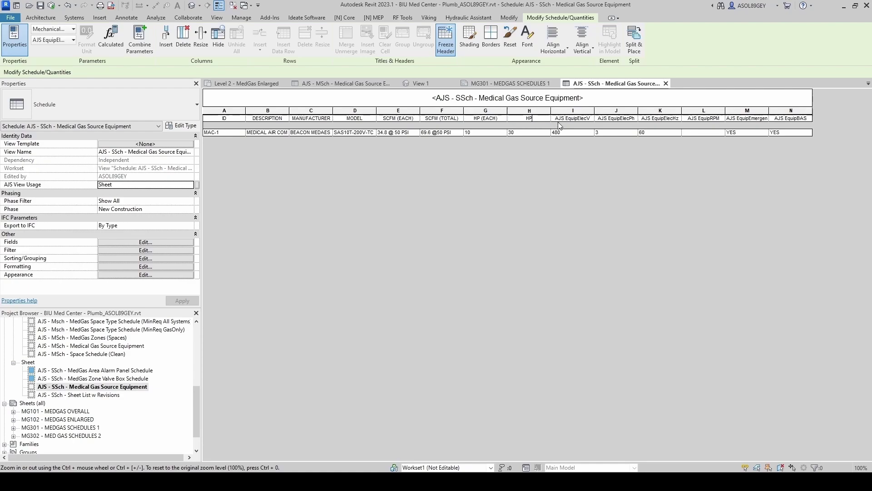
text( (TOTAL))
click(571, 122)
drag(553, 119, 596, 120)
text(VOLTAGE)
key(Tab)
text(PHASE)
key(Tab)
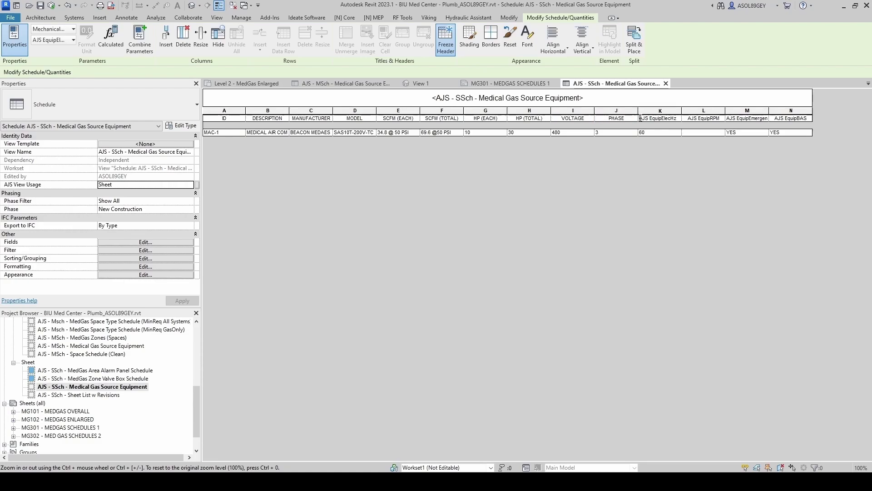
text(HZ)
key(Tab)
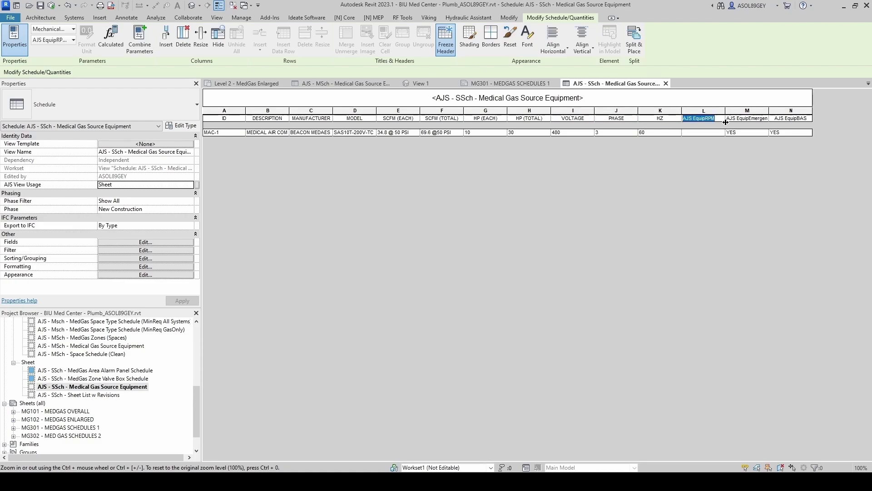
text(RPM)
key(Tab)
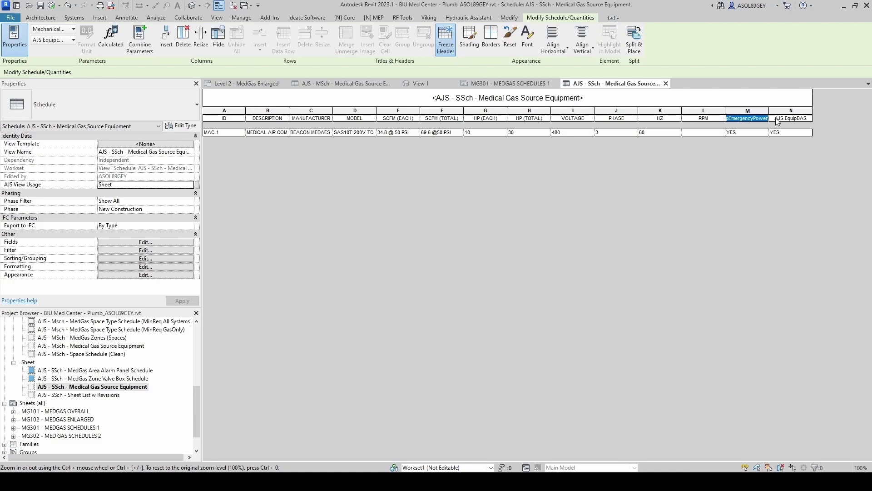
text(EMERGENCY POWER)
key(Tab)
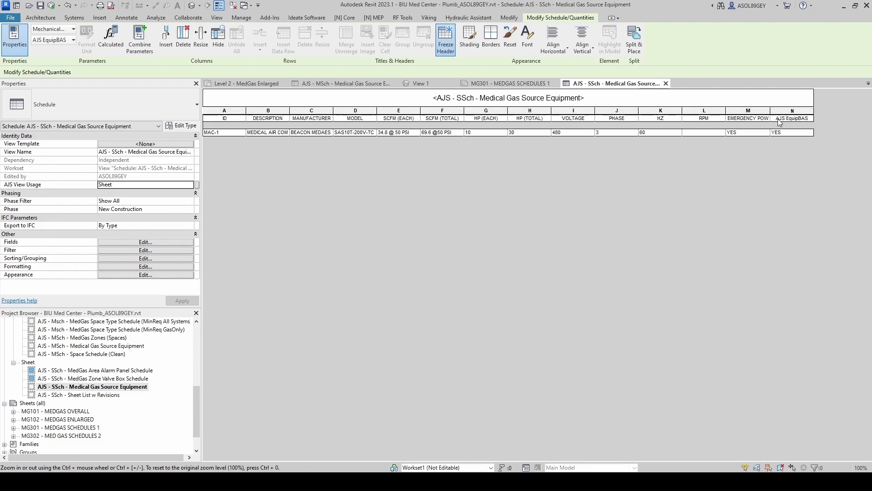
click(778, 118)
Find MAC-1 in the floor plan, edit its compressor family, and open Family Types
click(704, 132)
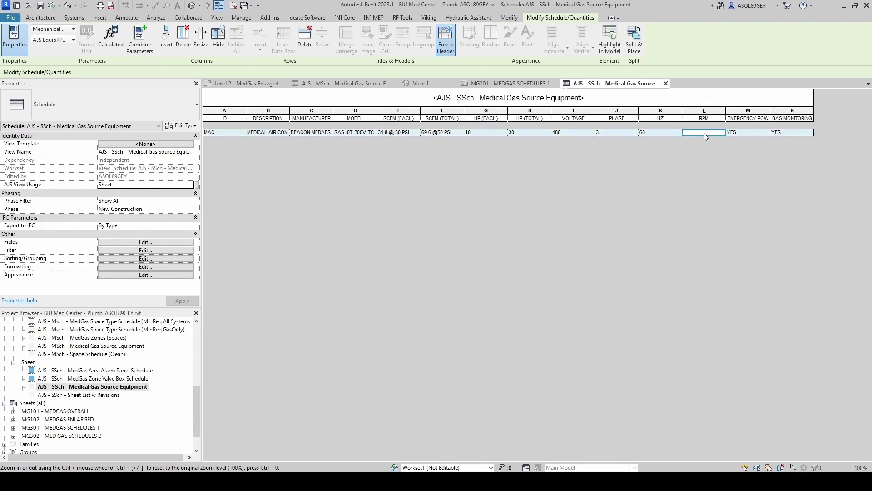
key(ctrl+Tab)
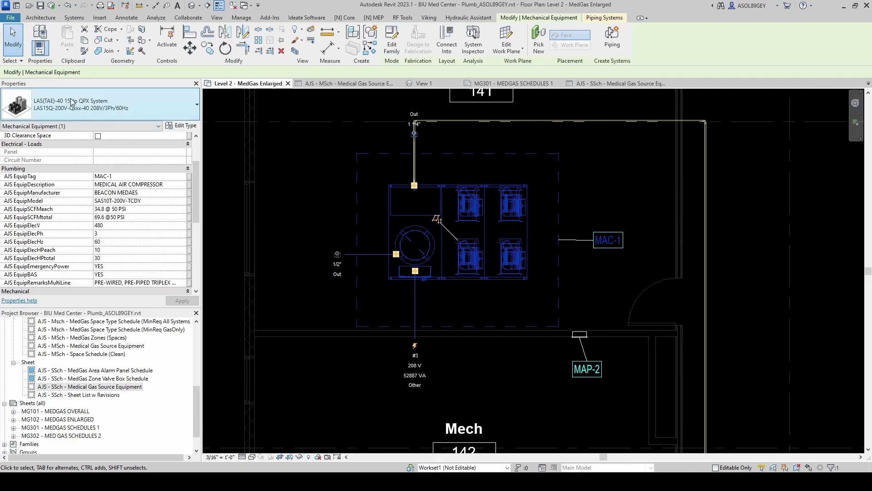
click(337, 189)
right_click(355, 214)
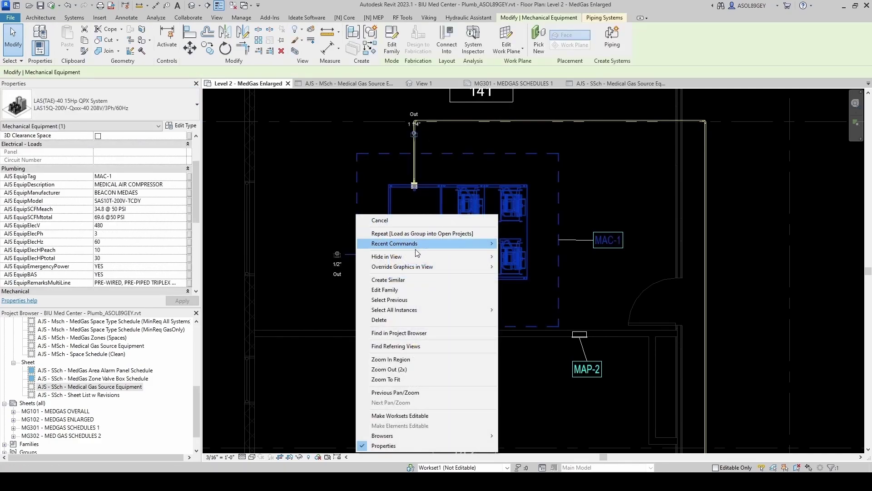
click(409, 290)
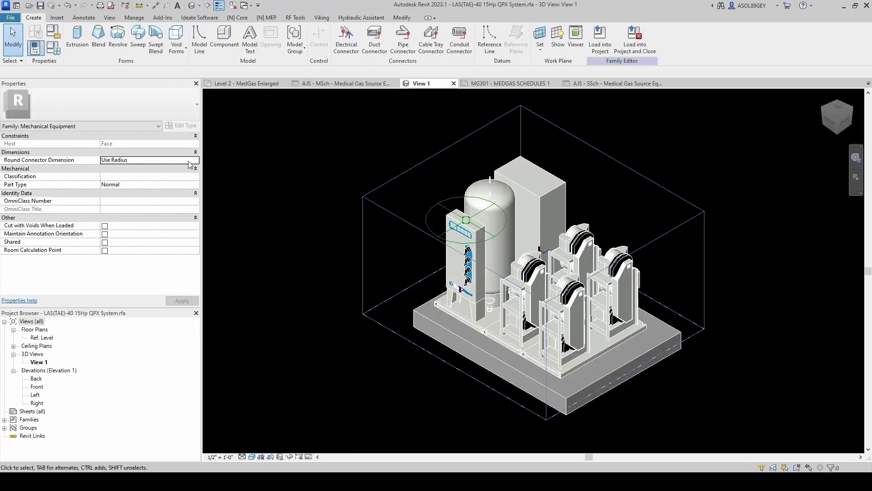
click(53, 48)
scroll(451, 289, down, 3)
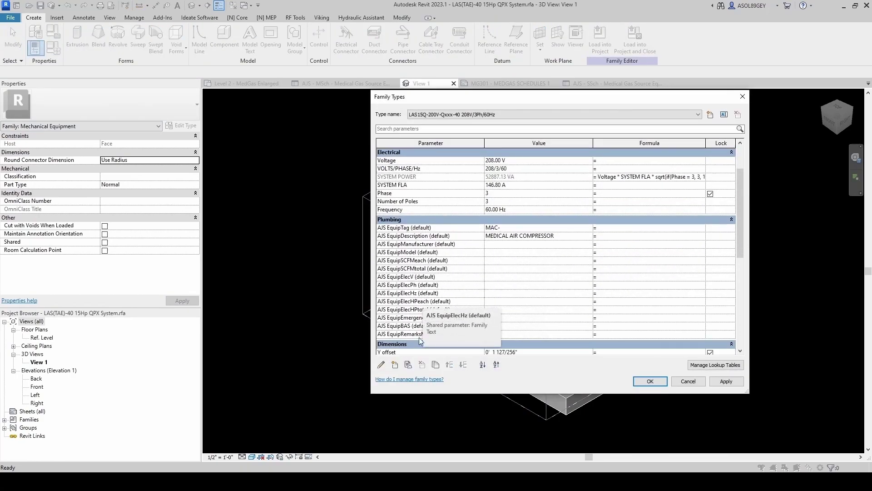
Add AJS EquipRPM as a shared instance parameter grouped under Plumbing
click(395, 364)
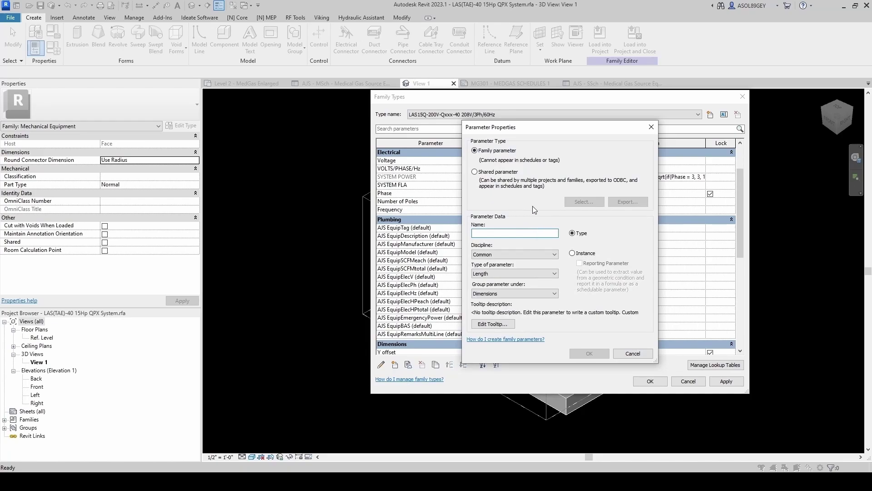
click(474, 171)
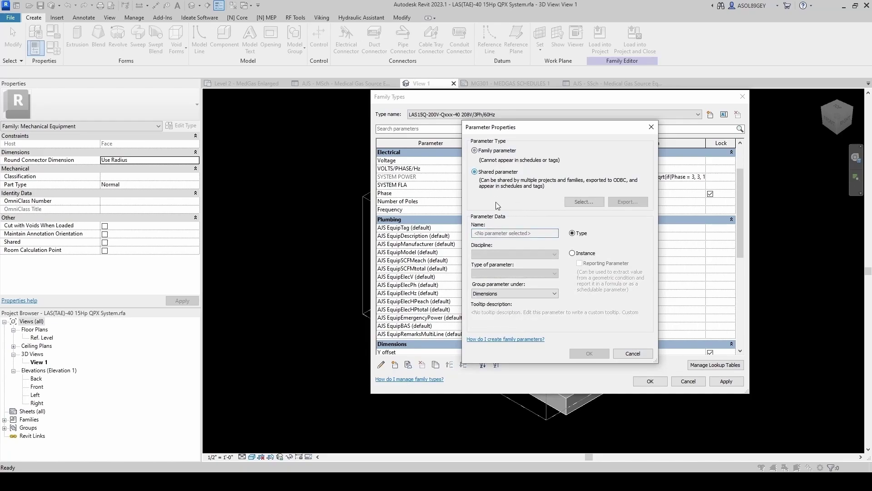
click(584, 201)
click(545, 231)
click(528, 257)
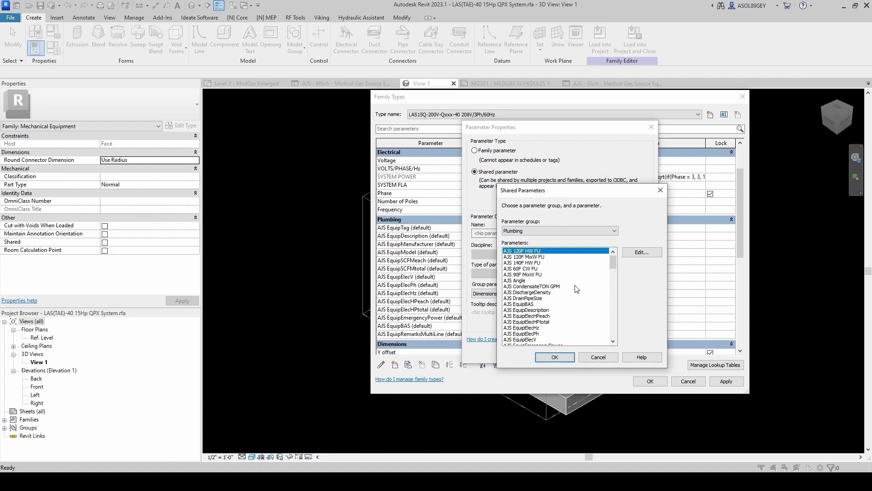
drag(612, 266, 612, 278)
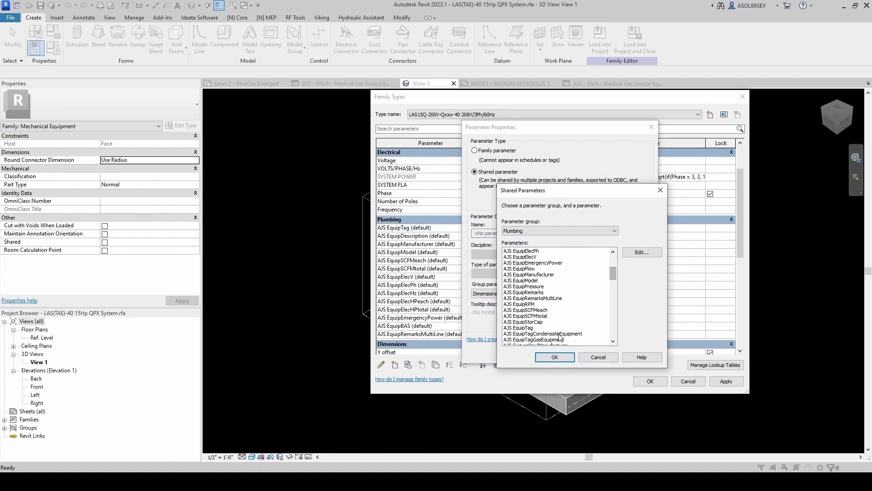
click(527, 304)
click(556, 357)
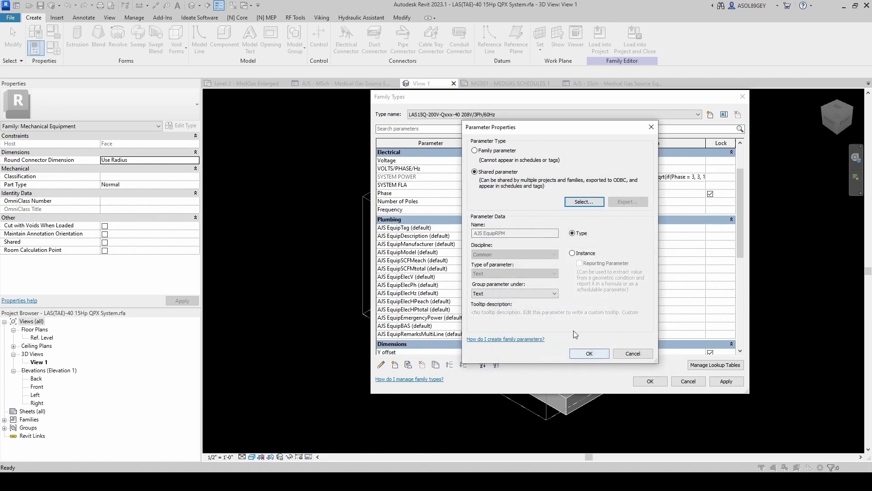
click(572, 254)
click(514, 293)
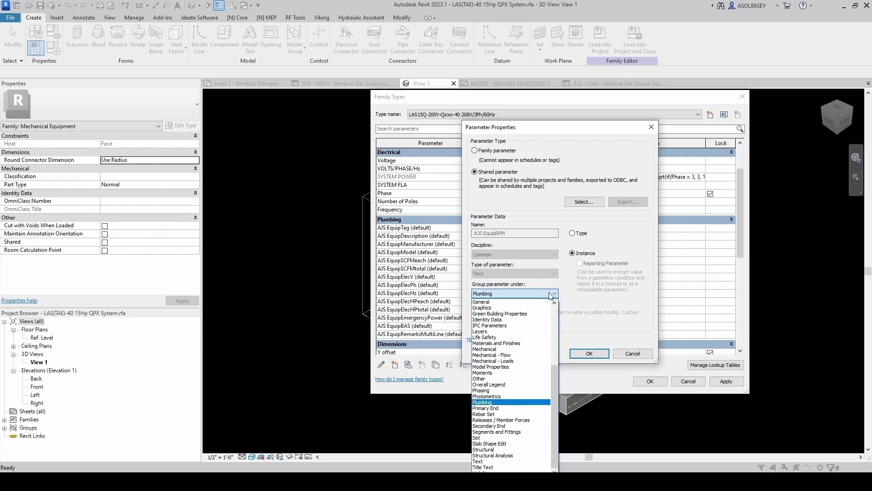
click(488, 403)
click(584, 357)
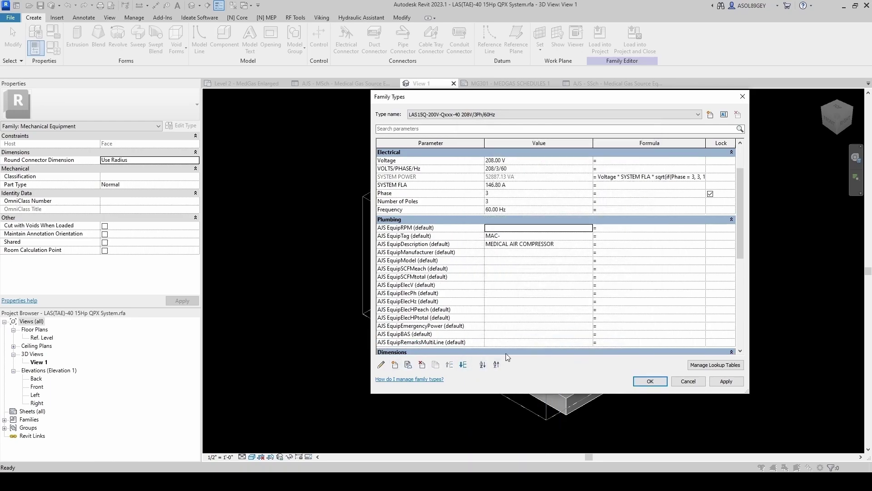
Move AJS EquipRPM down to follow AJS EquipElecPh and accept the Family Types changes
click(463, 364)
click(464, 365)
click(463, 364)
click(463, 365)
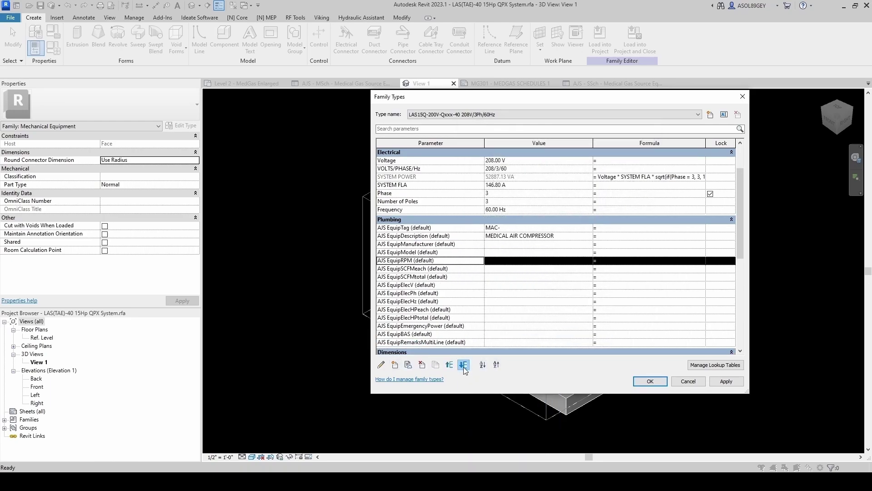
click(463, 364)
click(464, 364)
click(464, 365)
click(463, 364)
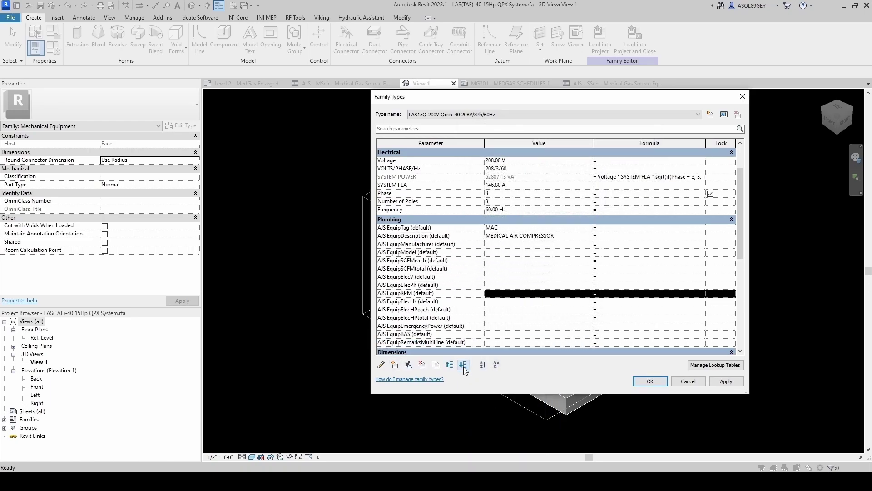
click(650, 381)
Reload the family into the project, overwriting the old version, and set MAC-1's AJS EquipRPM to 3600
click(599, 40)
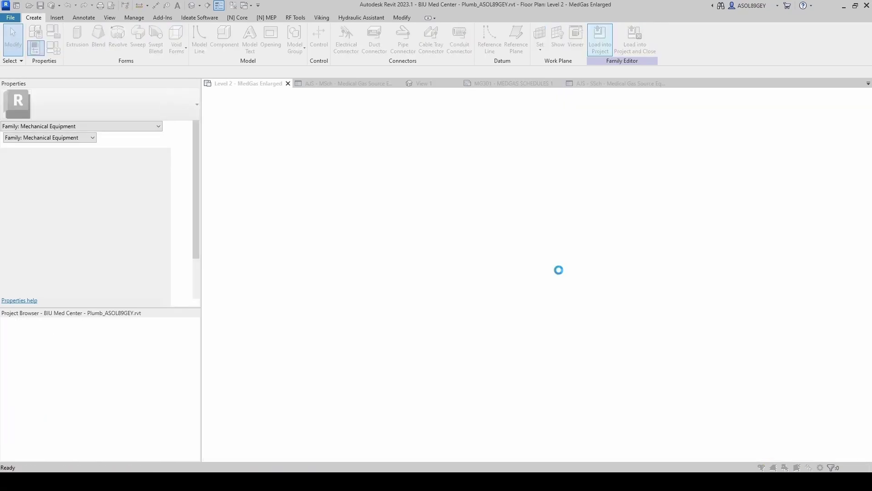
click(411, 219)
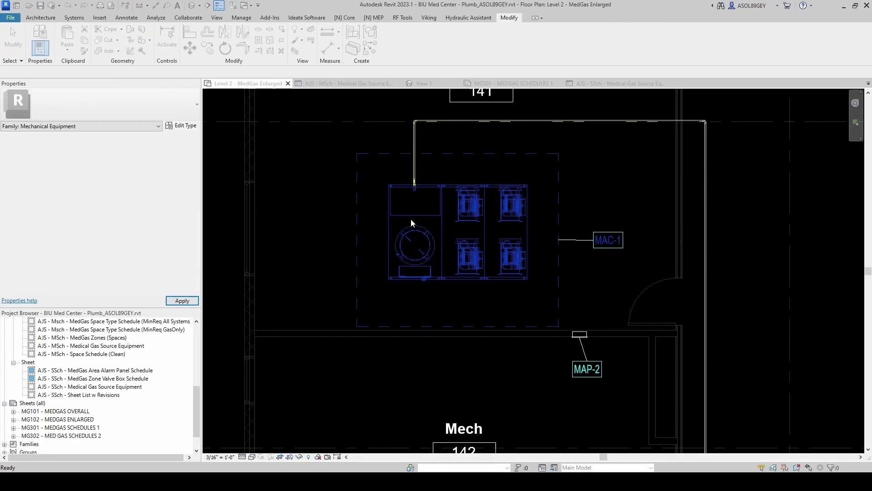
click(384, 224)
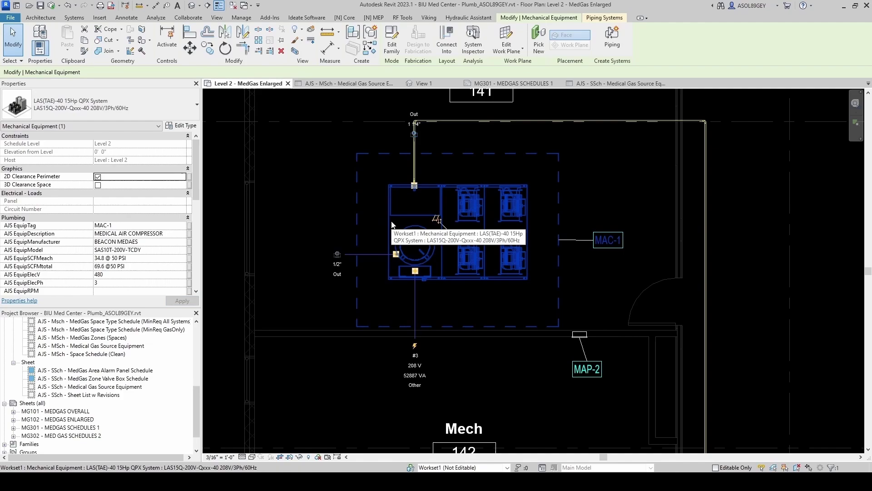
scroll(113, 271, down, 1)
click(112, 267)
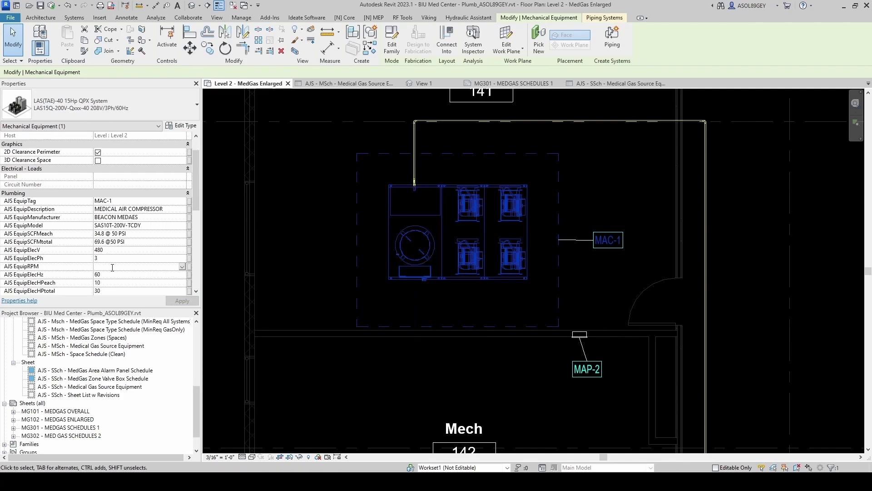
text(360)
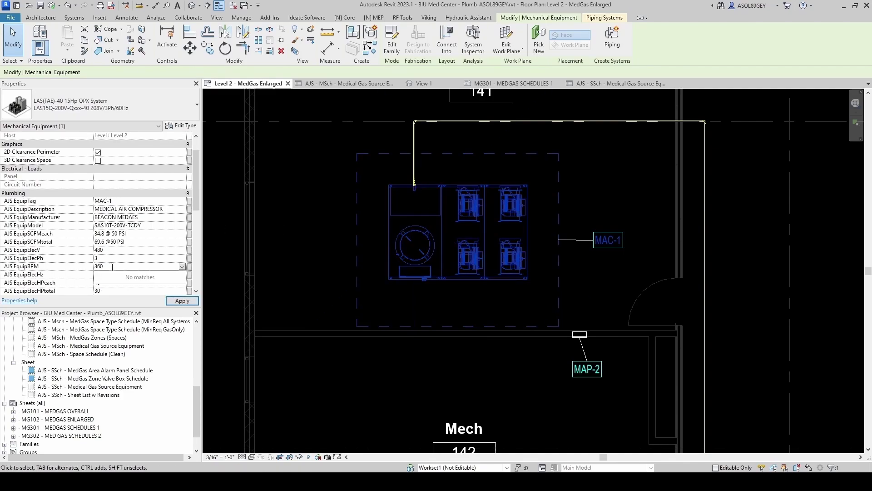
text(0)
click(345, 176)
Check the MSch and SSch Medical Gas Source Equipment schedules for the 3600 RPM value
click(347, 83)
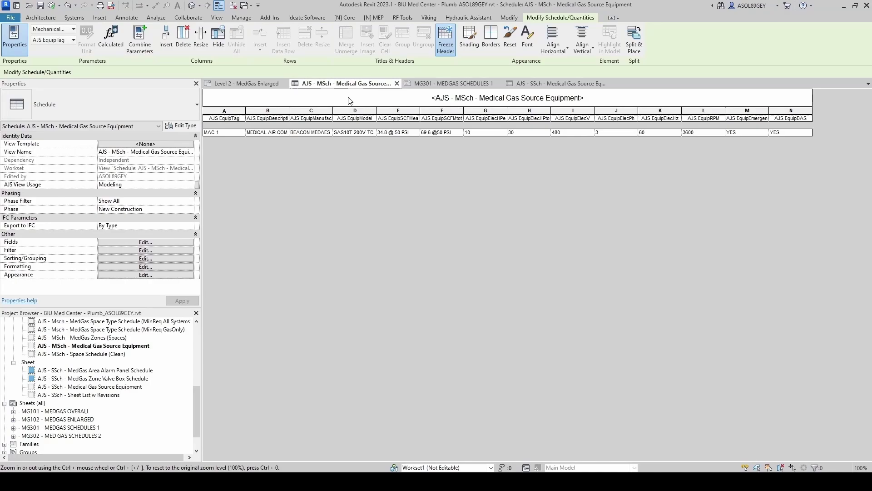
click(397, 84)
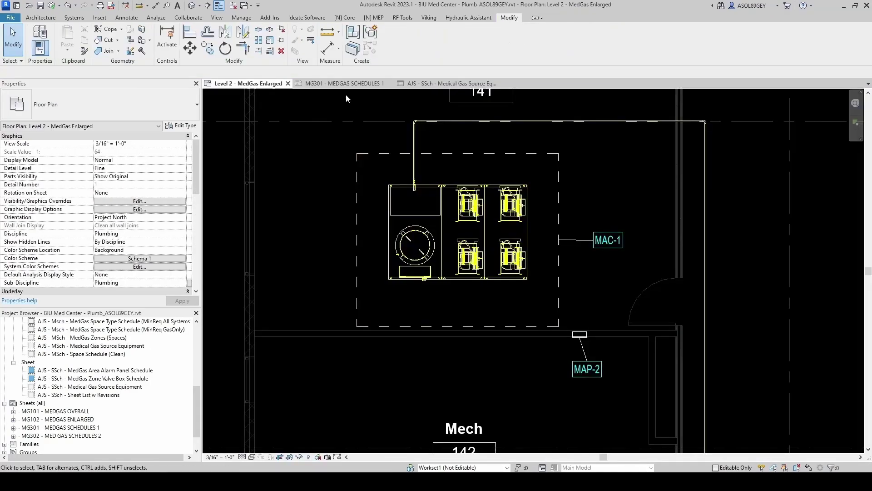
click(344, 83)
click(436, 84)
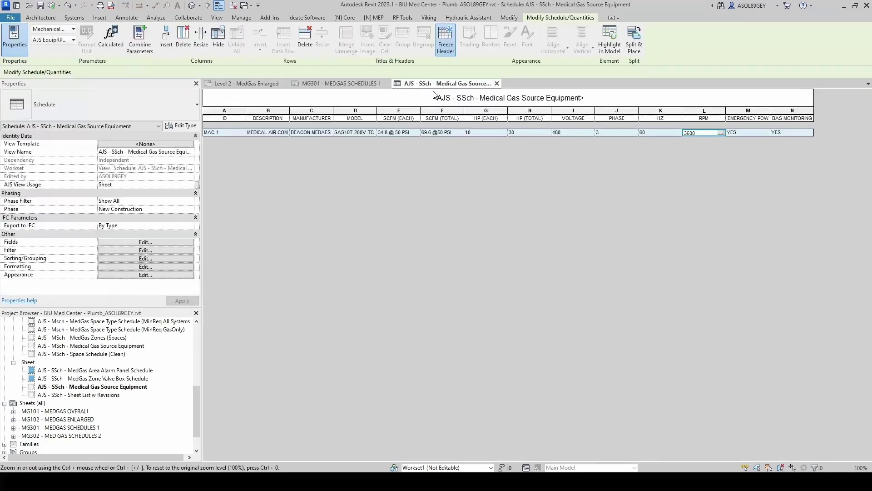
Place the SSch Medical Gas Source Equipment schedule on MG301 below the alarm panel schedule
click(497, 83)
scroll(93, 422, up, 3)
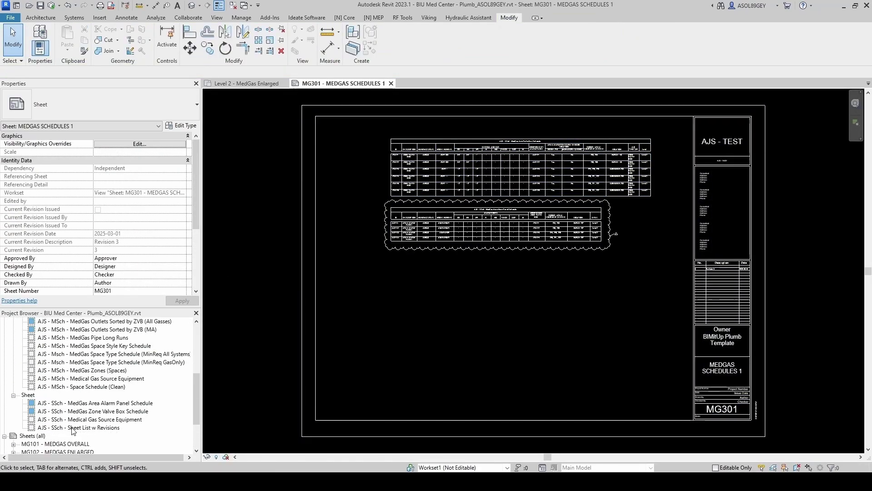
click(83, 419)
drag(83, 419, 359, 291)
scroll(375, 281, up, 3)
scroll(376, 281, up, 2)
scroll(241, 269, down, 2)
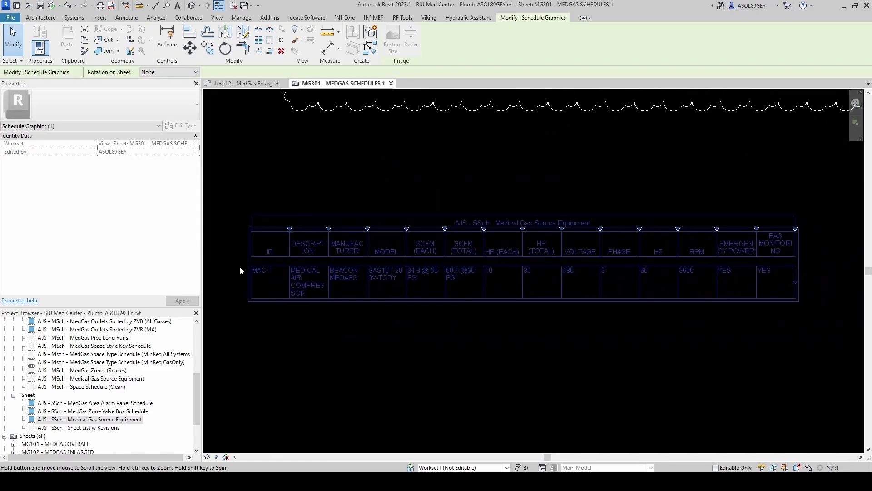
click(242, 269)
scroll(363, 282, up, 2)
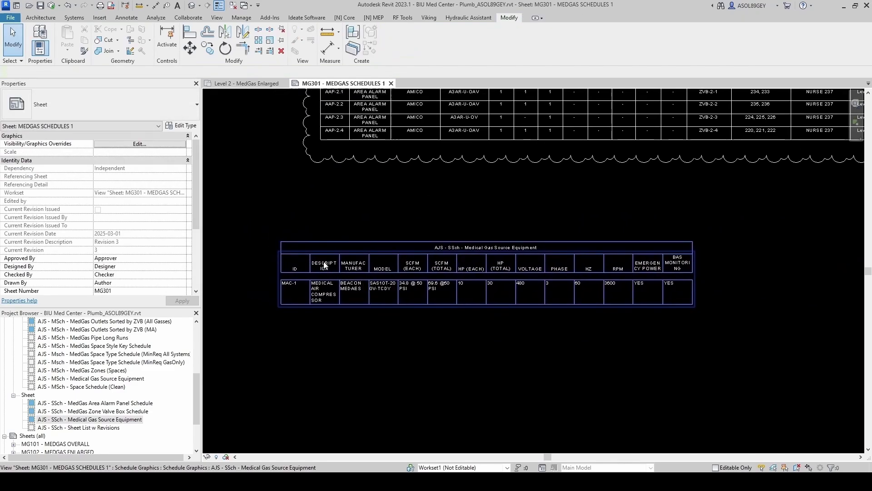
click(375, 257)
Open the schedule view and start retyping its title as MEDICAL GAS SOURCE EQUIPMENT SCHEDULE
click(116, 420)
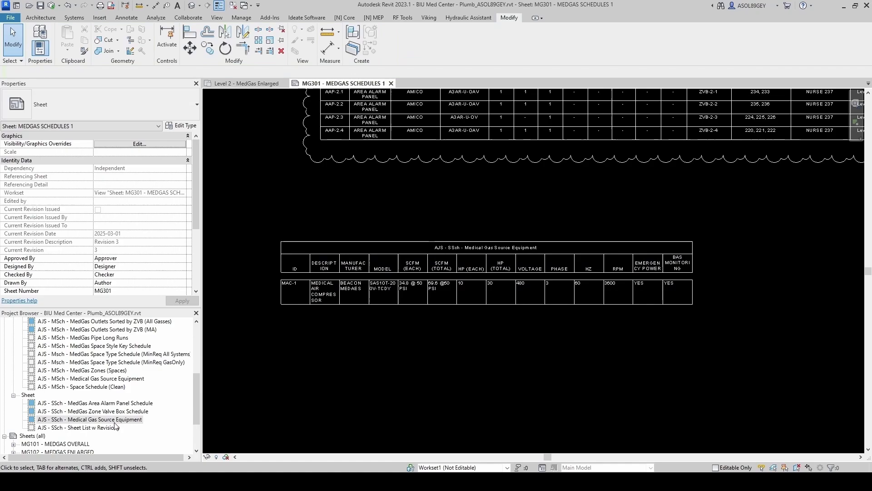
double_click(117, 421)
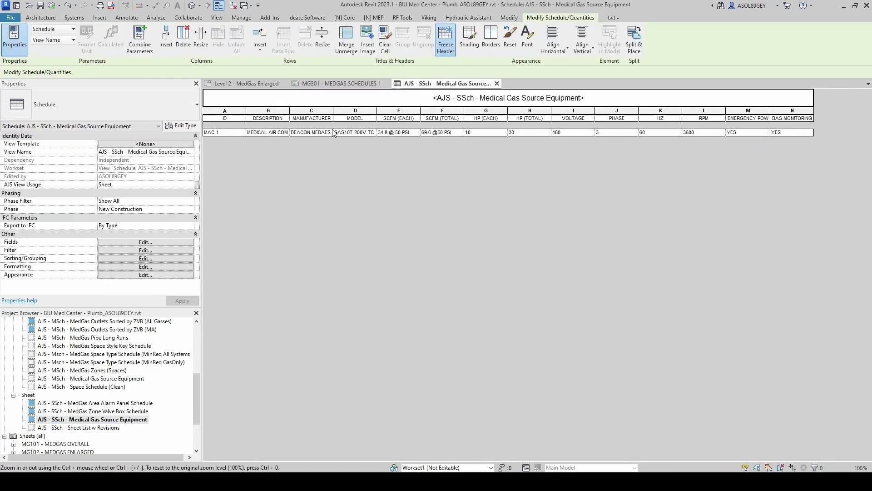
click(554, 98)
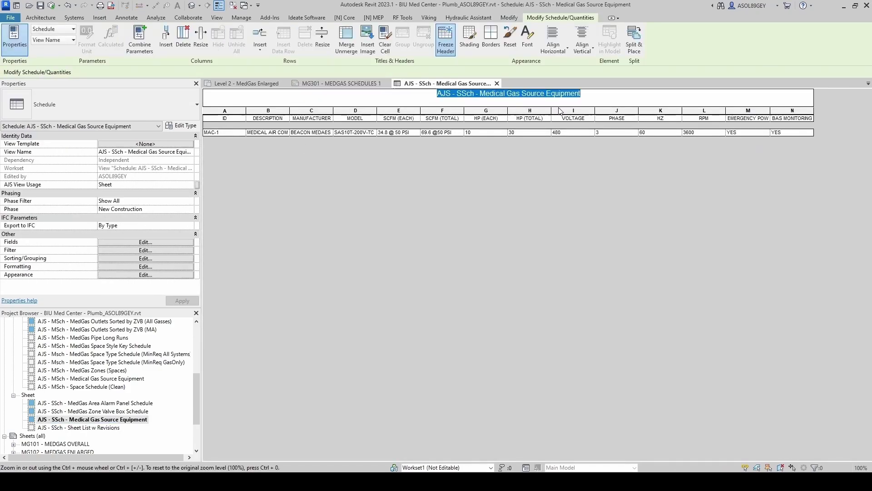
text(MEDICAL GAS )
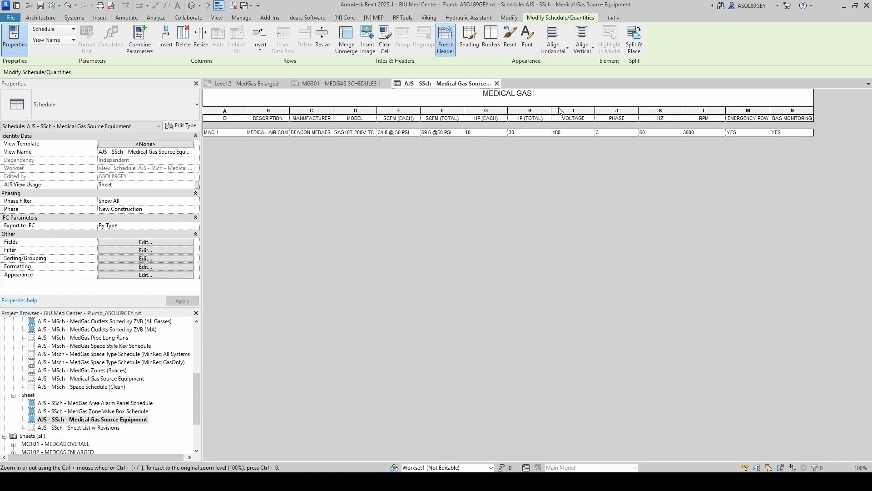
text(SOURCE EQU)
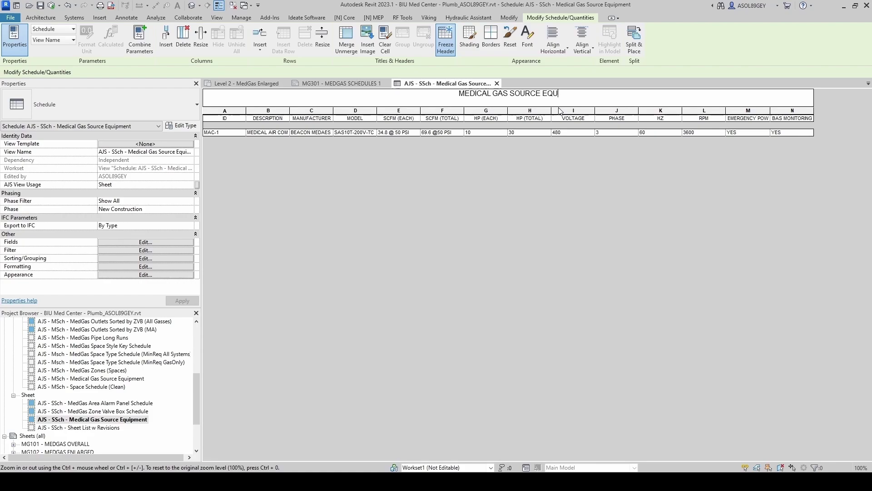
text(IPMENT SCHED)
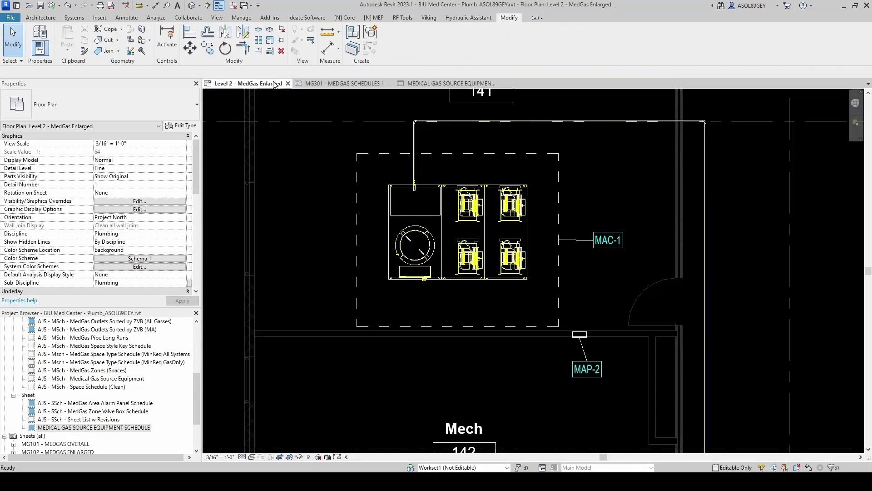
Close the Level 2 plan, tile the open views, and open the placed schedule from the sheet
click(288, 83)
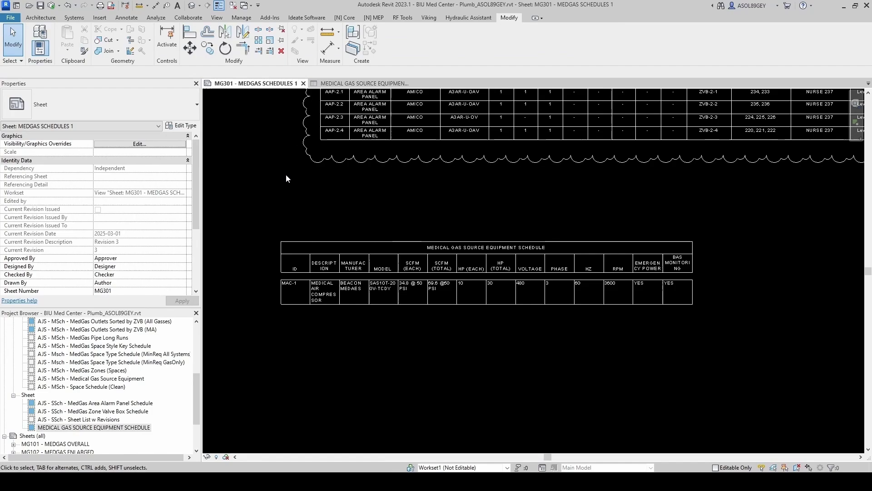
key(w)
key(t)
scroll(360, 202, down, 3)
scroll(444, 253, up, 2)
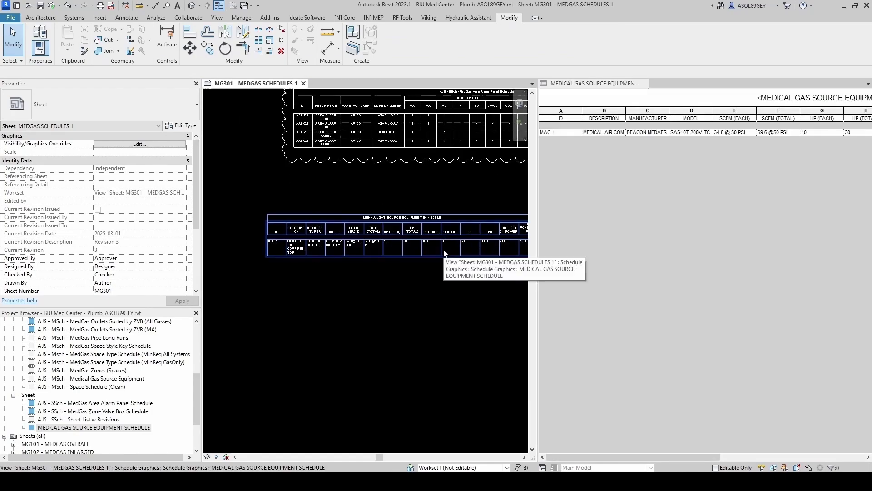
middle_drag(444, 253, 416, 272)
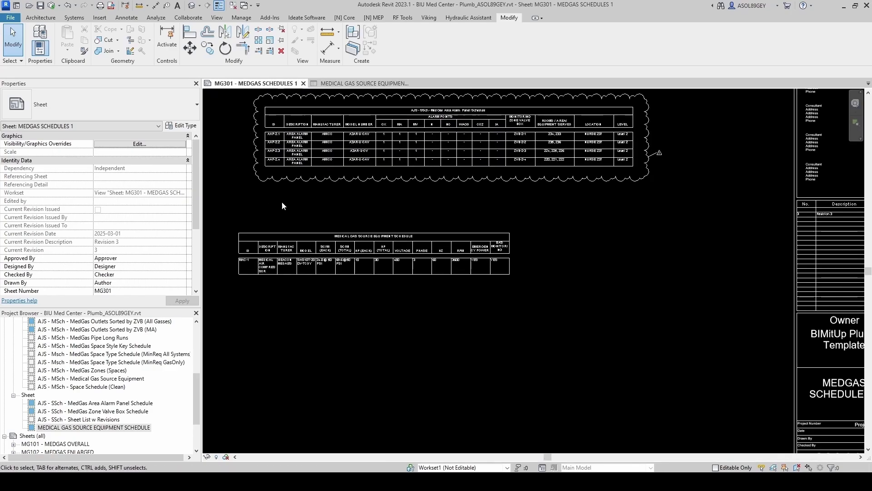
double_click(282, 204)
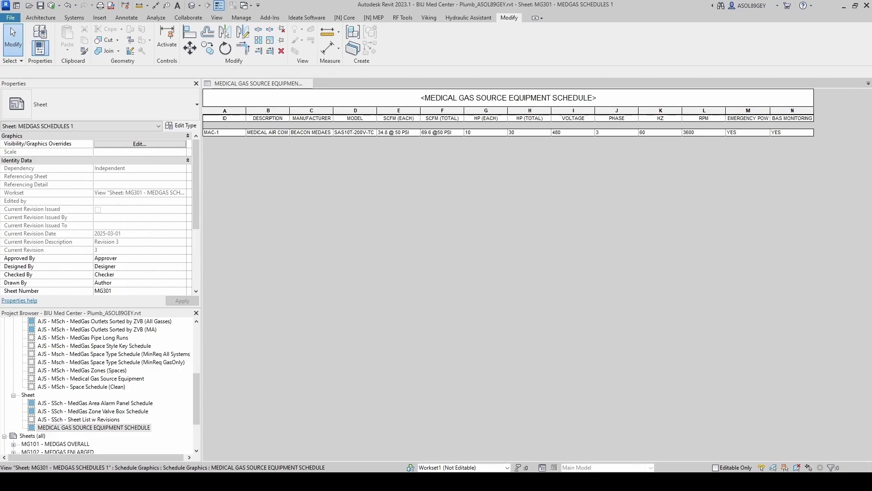
Review the schedule's filter (by AJS EquipTag) and sorting/grouping settings
click(270, 85)
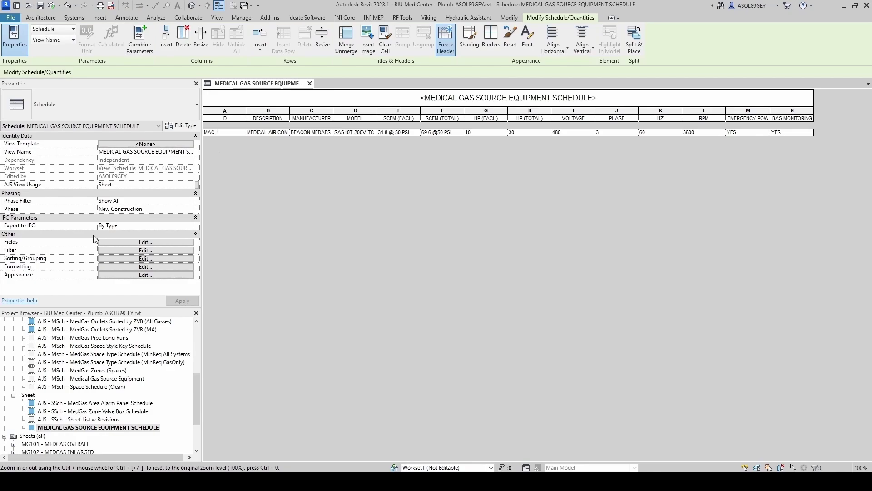
click(118, 243)
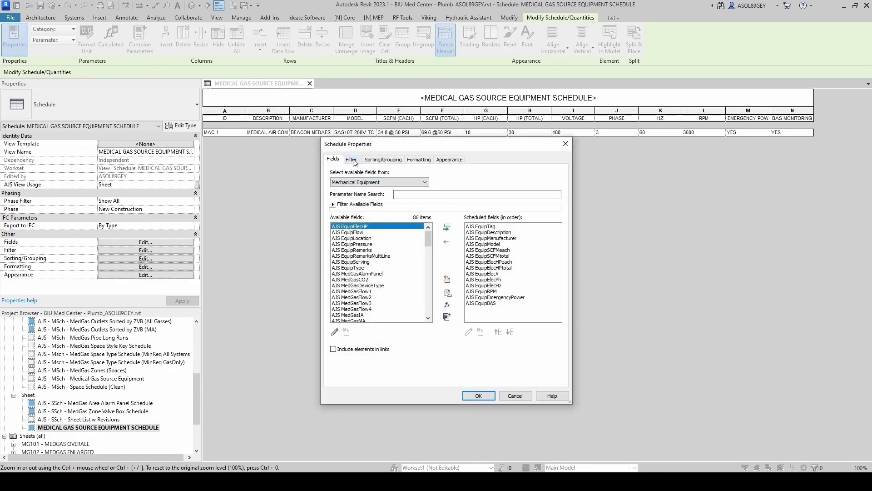
click(353, 160)
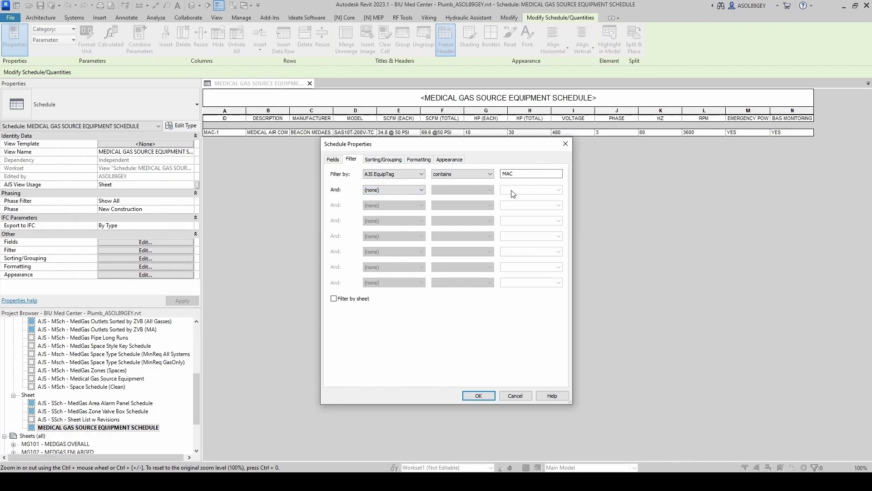
click(412, 177)
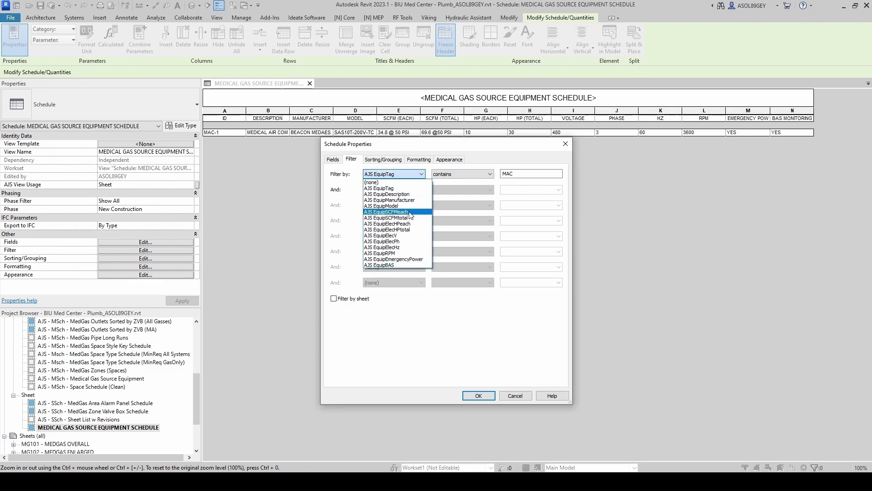
click(494, 162)
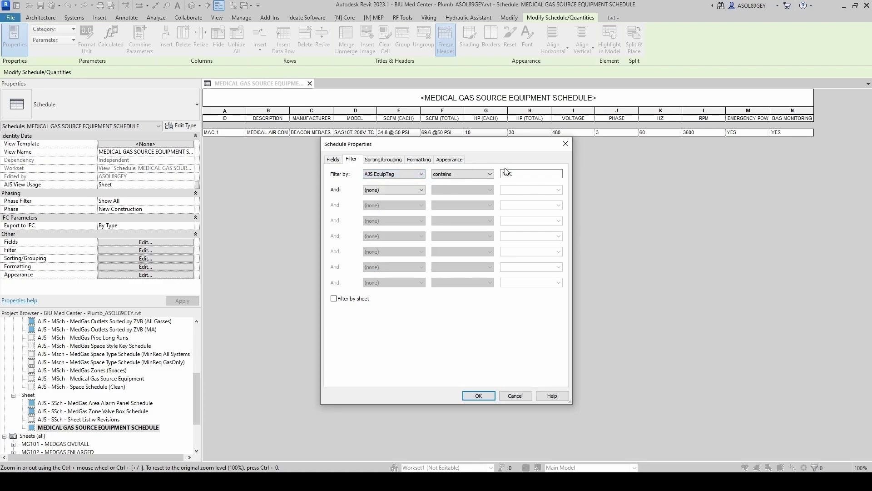
click(383, 159)
Center-align all fourteen schedule fields on the Formatting tab and apply
click(419, 159)
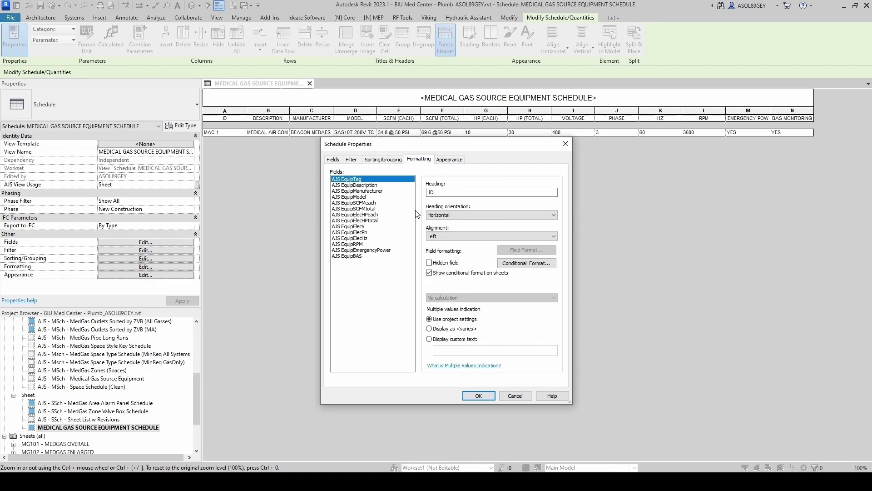
shift+click(359, 256)
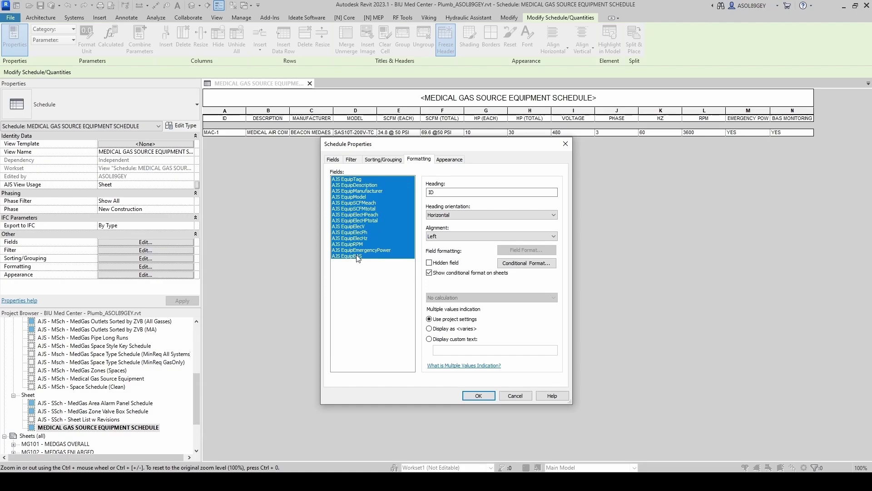
click(443, 236)
click(441, 250)
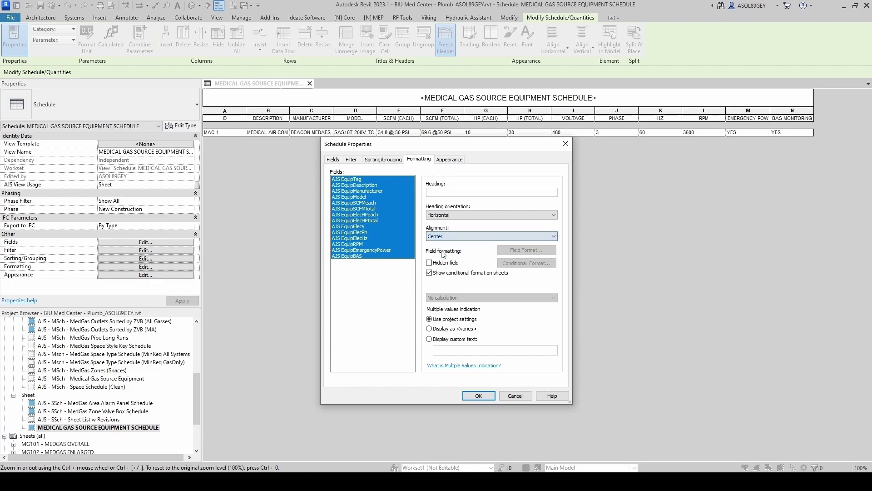
click(477, 395)
drag(870, 72, 436, 3)
Widen the MANUFACTURER column on the sheet schedule and shift the schedule further right
scroll(230, 230, up, 3)
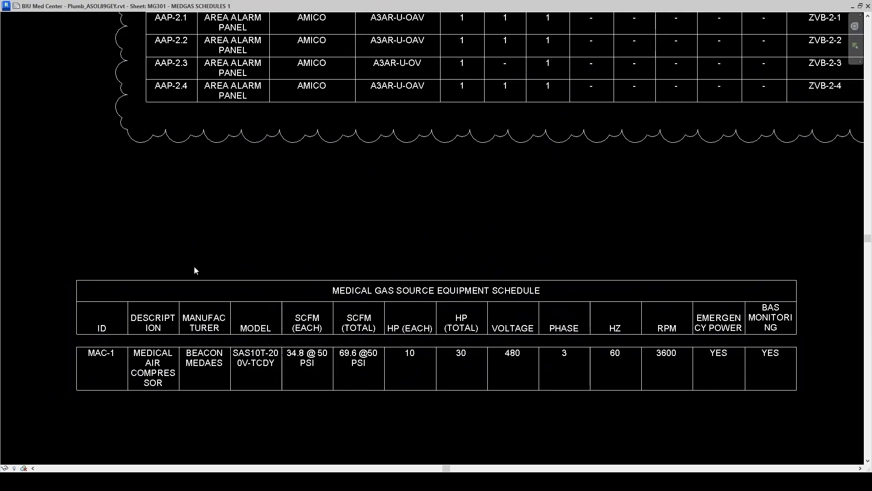
click(194, 295)
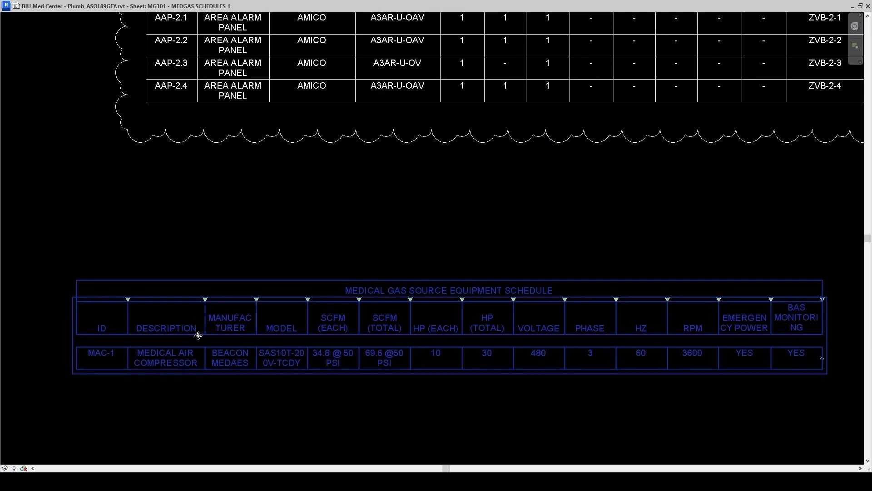
scroll(201, 335, down, 2)
scroll(174, 361, up, 2)
scroll(249, 323, up, 1)
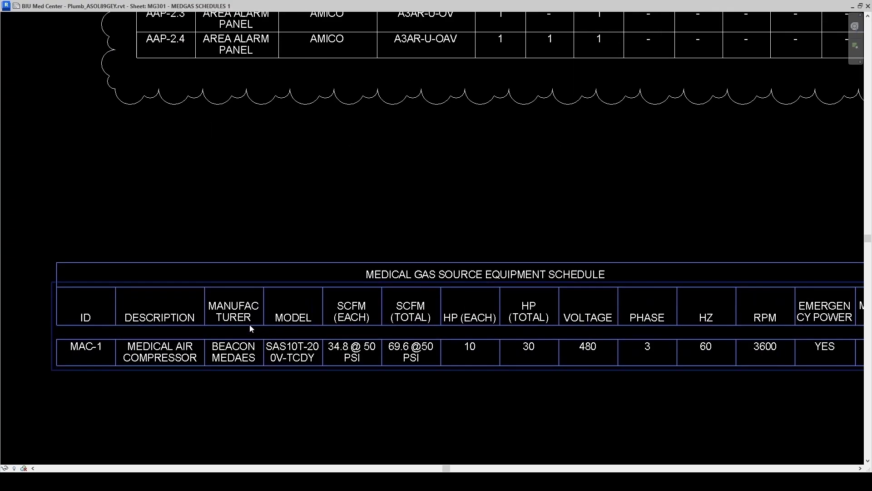
click(255, 288)
drag(264, 285, 307, 285)
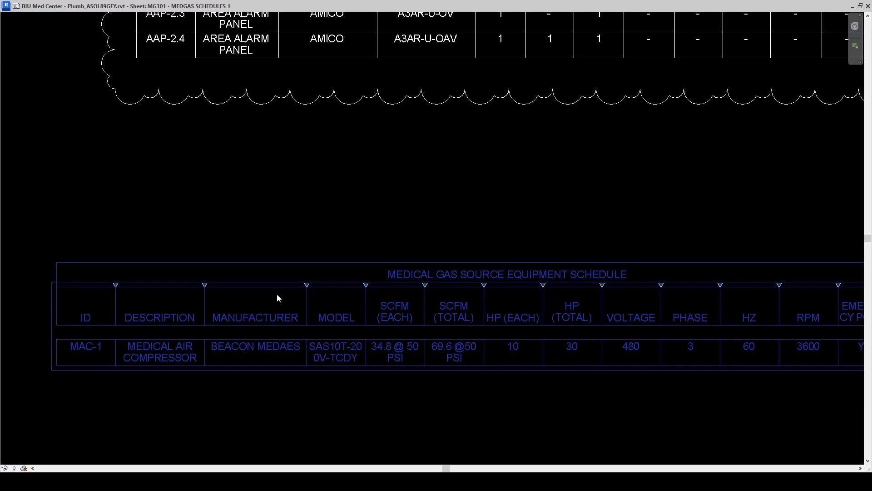
scroll(278, 298, down, 2)
scroll(245, 300, up, 1)
drag(259, 259, 312, 263)
Widen the SCFM (EACH), SCFM (TOTAL), EMERGENCY POWER and BAS MONITORING columns
scroll(368, 281, up, 1)
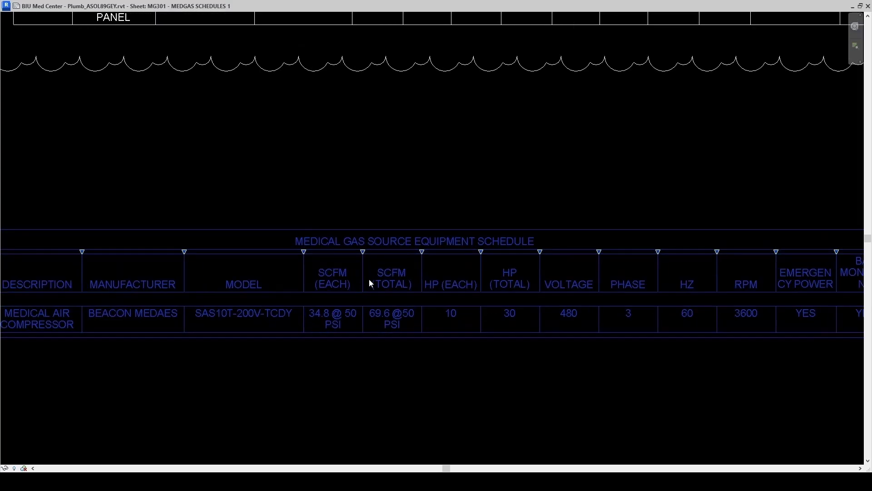
drag(365, 253, 390, 253)
middle_drag(438, 268, 341, 255)
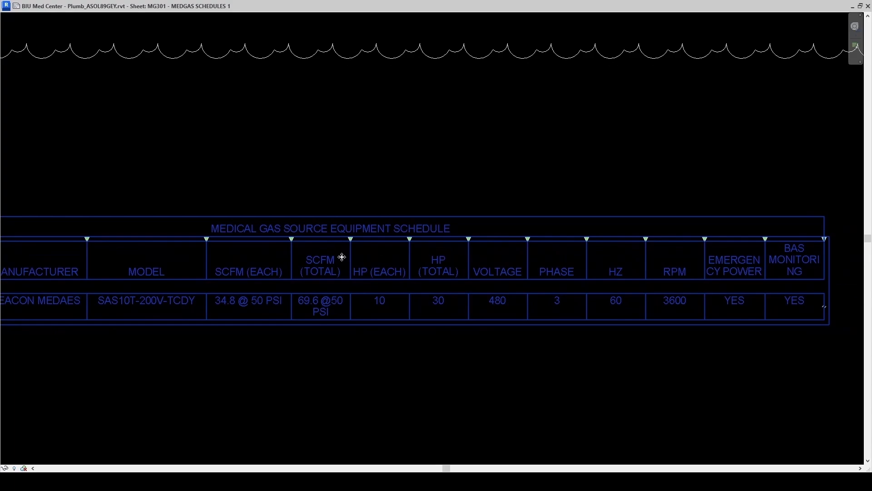
drag(351, 239, 374, 247)
scroll(373, 248, down, 1)
scroll(383, 262, up, 1)
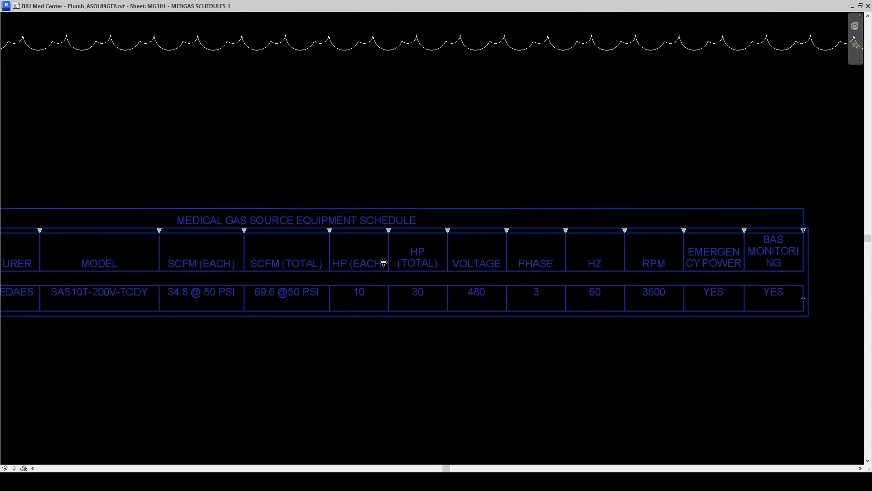
middle_drag(643, 311, 560, 306)
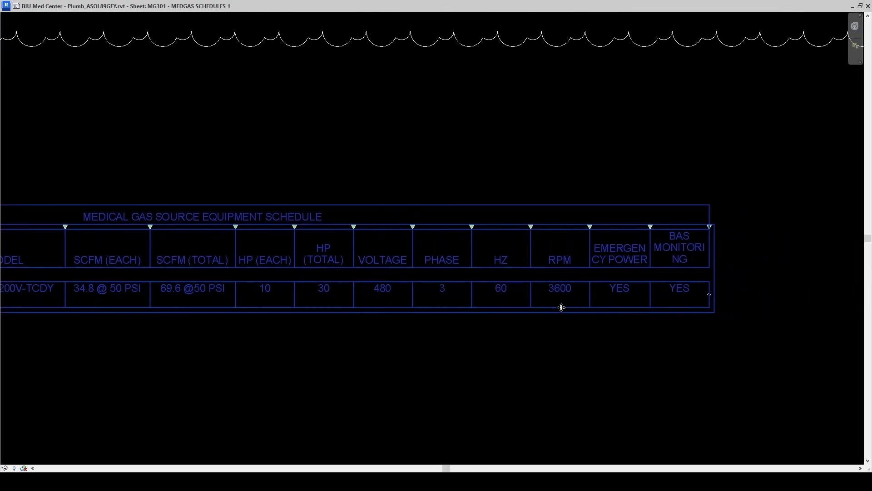
scroll(561, 305, down, 1)
drag(627, 244, 636, 244)
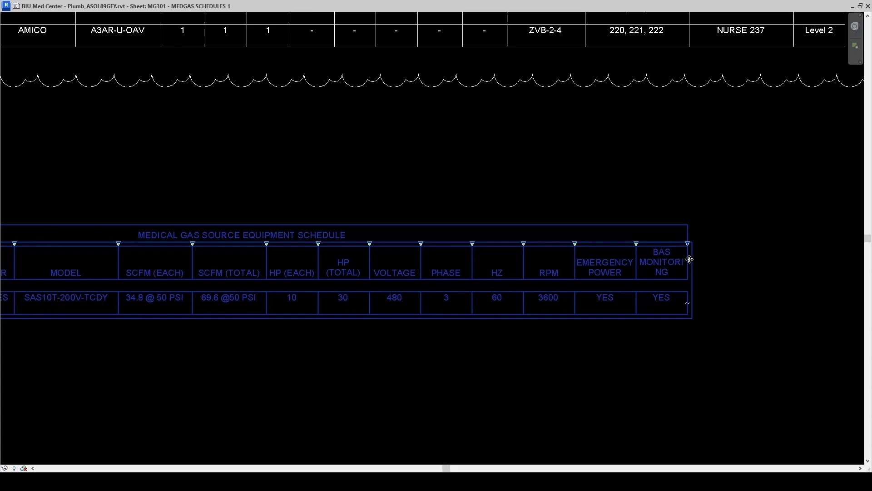
drag(693, 246, 707, 244)
click(576, 350)
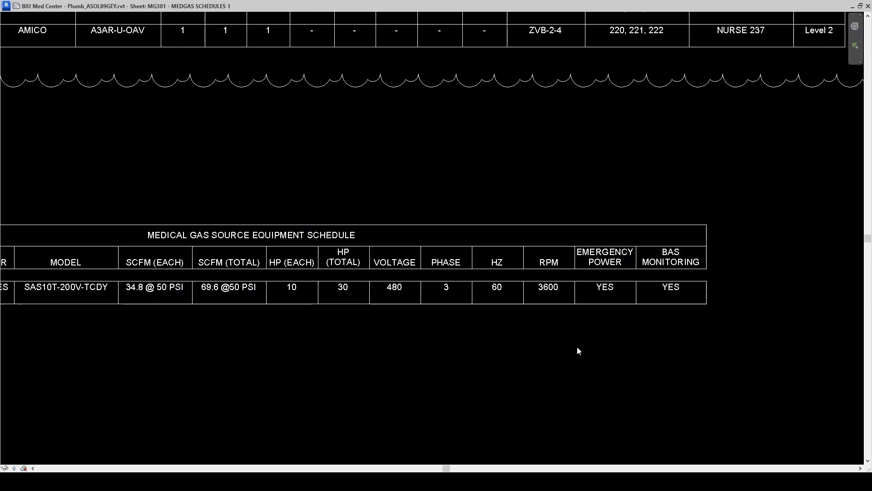
Compare the sheet schedule against the reference image, then return to the schedule view
key(alt+Tab)
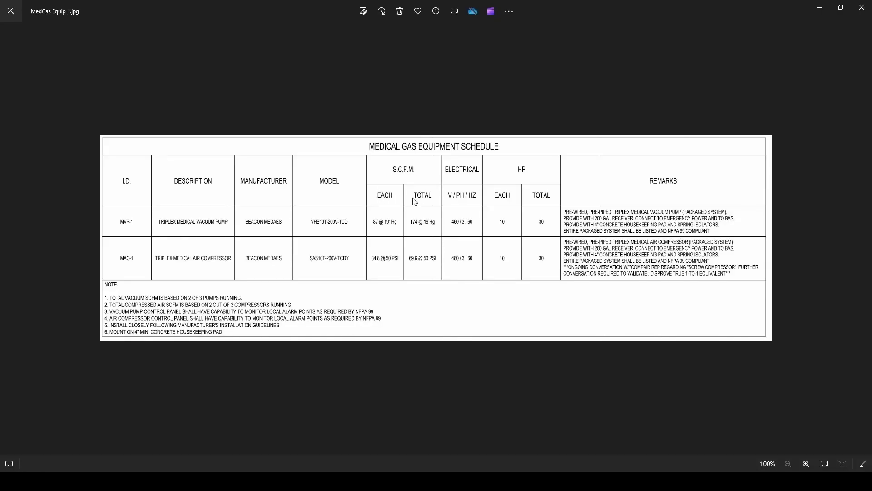
key(alt+Tab)
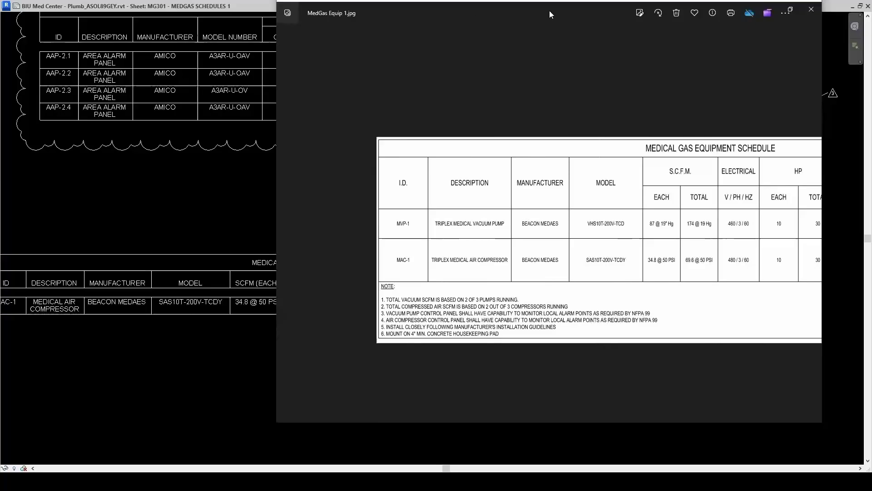
scroll(366, 328, down, 1)
scroll(268, 302, down, 2)
click(268, 302)
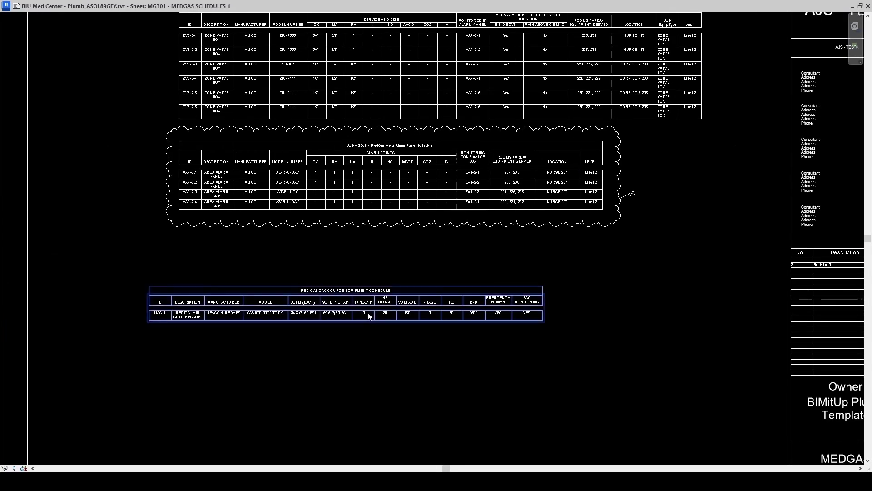
scroll(311, 301, up, 4)
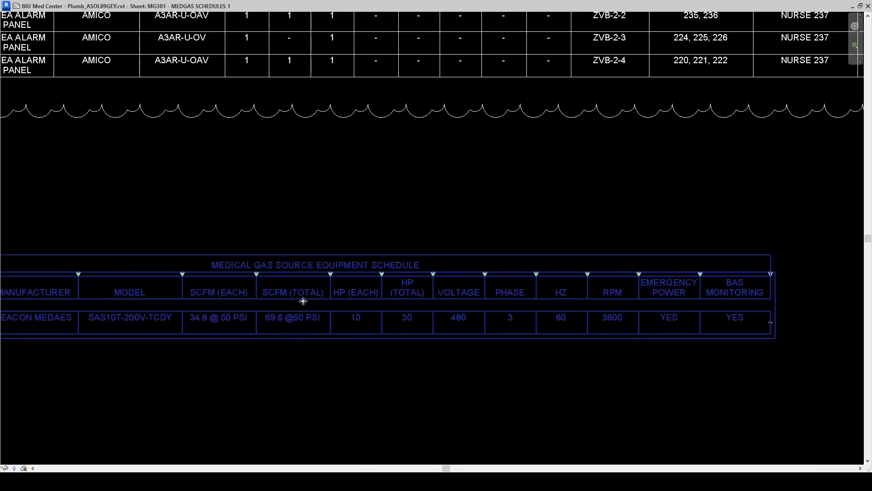
scroll(302, 298, down, 2)
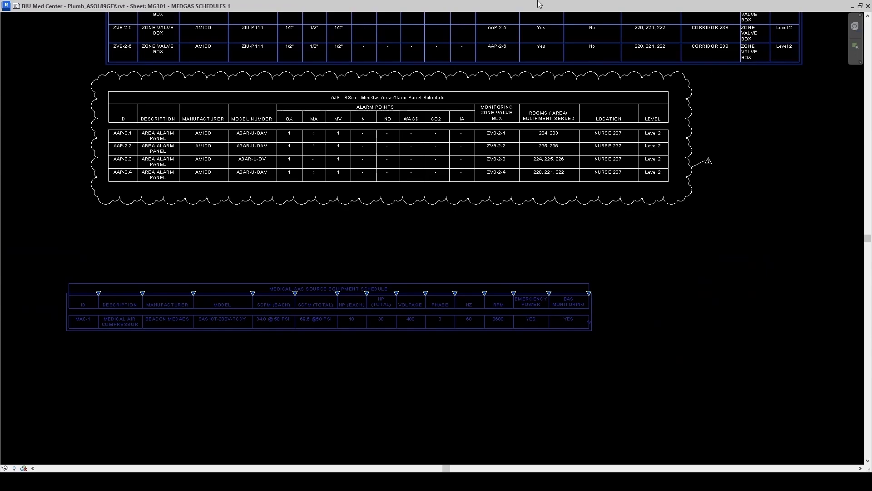
key(alt+Tab)
Group the SCFM columns under an 'S.C.F.M.' header and trim their subheadings
click(493, 118)
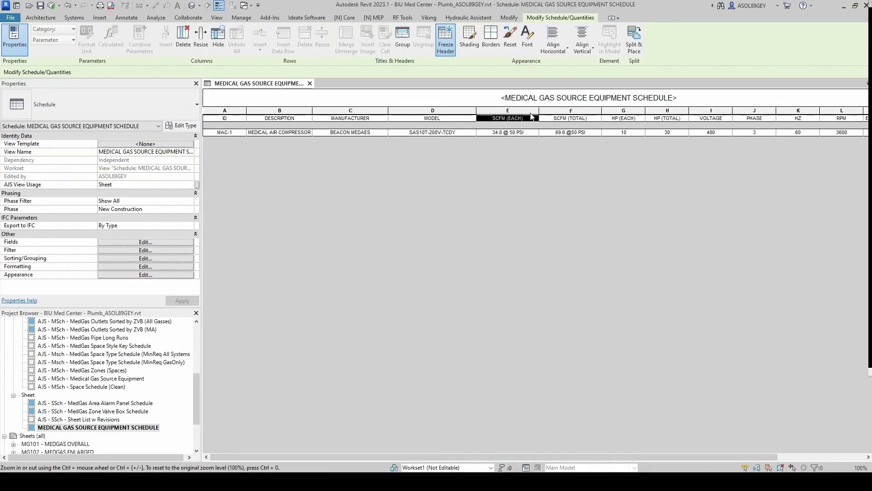
click(406, 43)
click(525, 121)
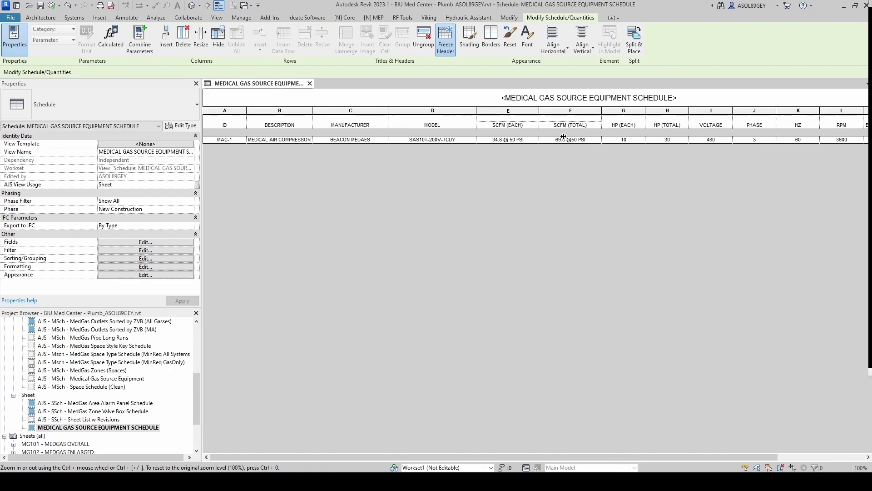
text(S.C.F.M.)
click(516, 129)
click(516, 126)
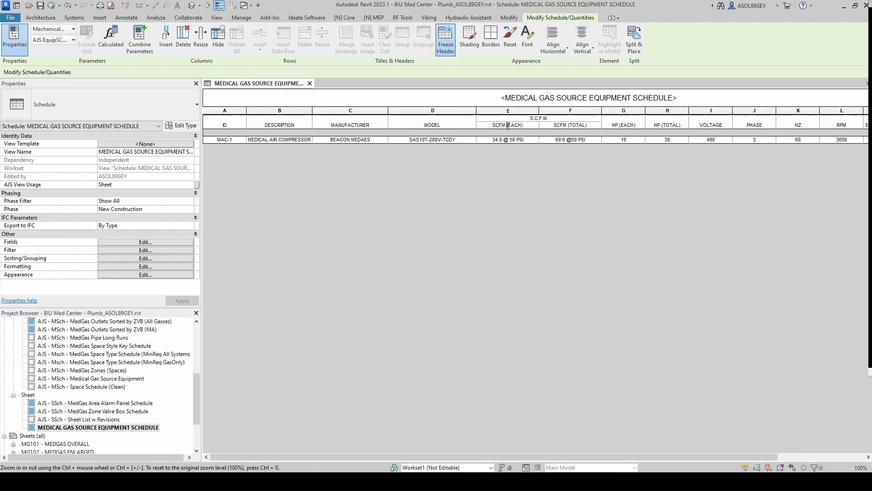
drag(508, 126, 489, 126)
key(Delete)
key(Delete)
click(581, 129)
key(Delete)
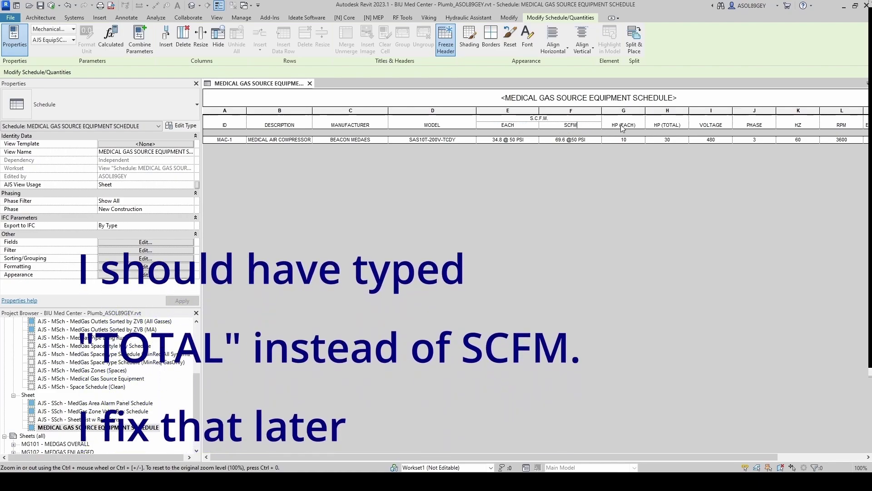
Group the HP (EACH) and HP (TOTAL) columns under a shared HP header
drag(623, 129, 659, 125)
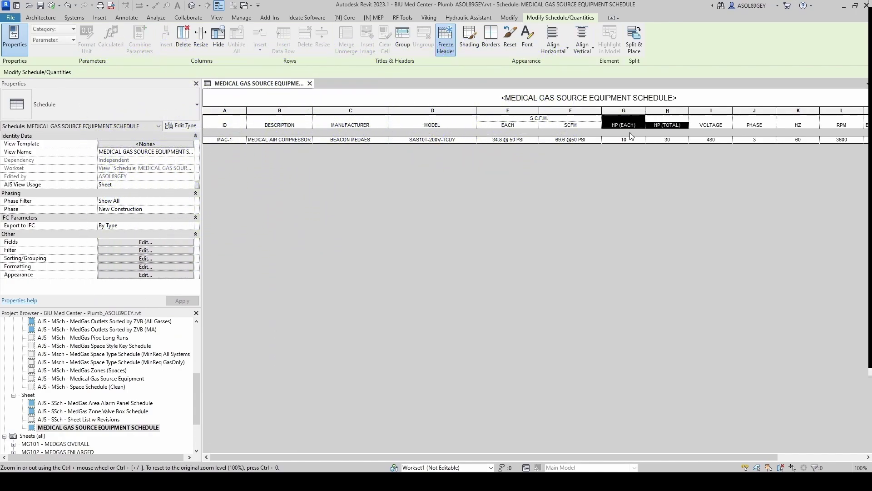
click(402, 37)
click(660, 120)
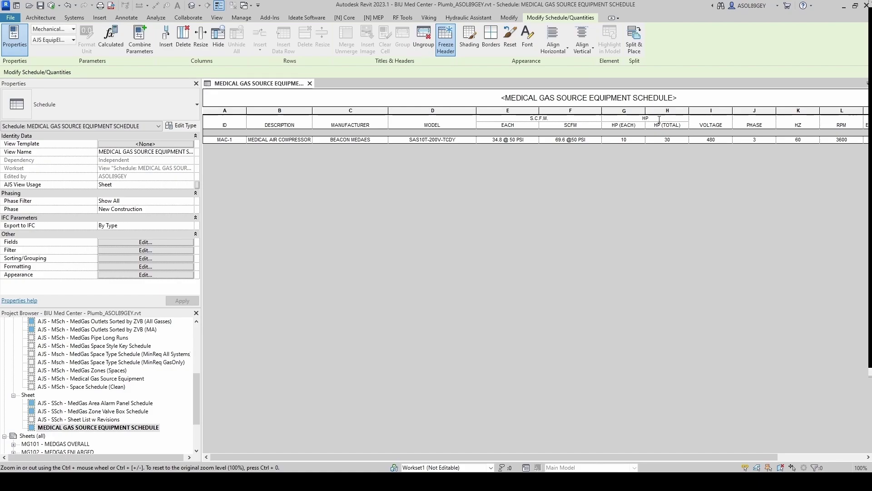
click(620, 126)
Change the 'HP (TOTAL)' column header to 'TOTAL'
click(666, 125)
key(BackSpace)
key(BackSpace)
key(BackSpace)
key(BackSpace)
click(683, 126)
key(BackSpace)
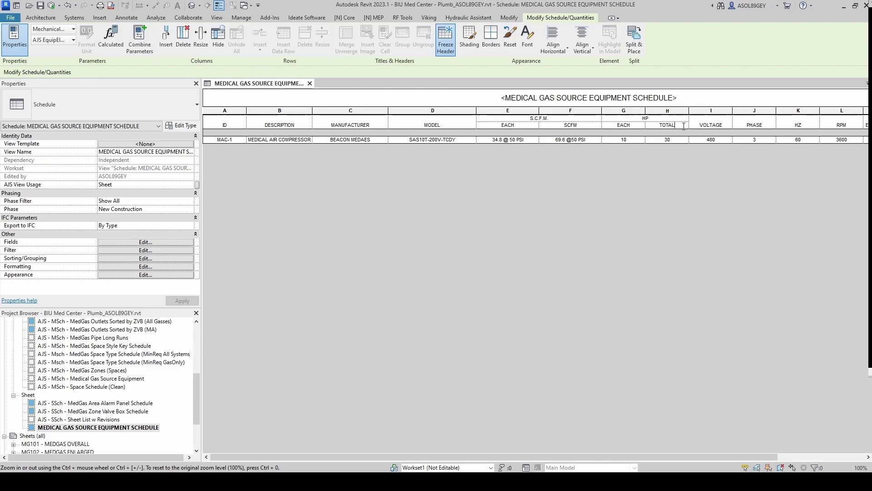
click(676, 140)
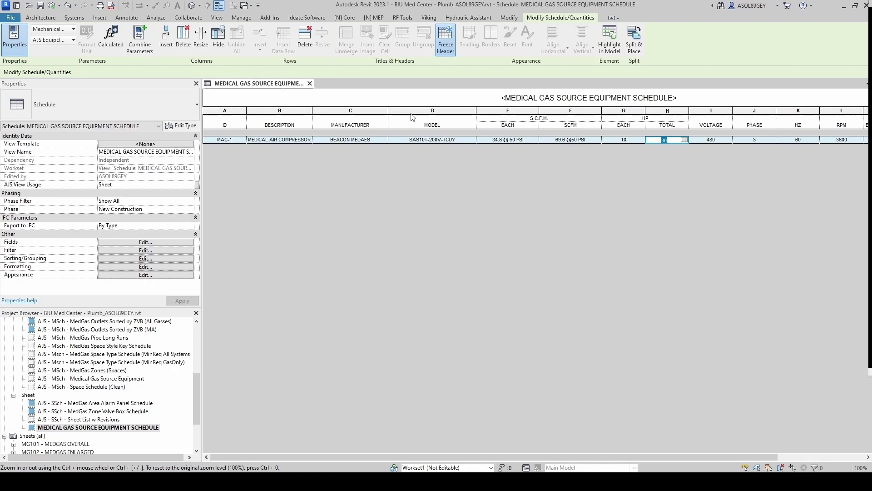
key(ctrl+Tab)
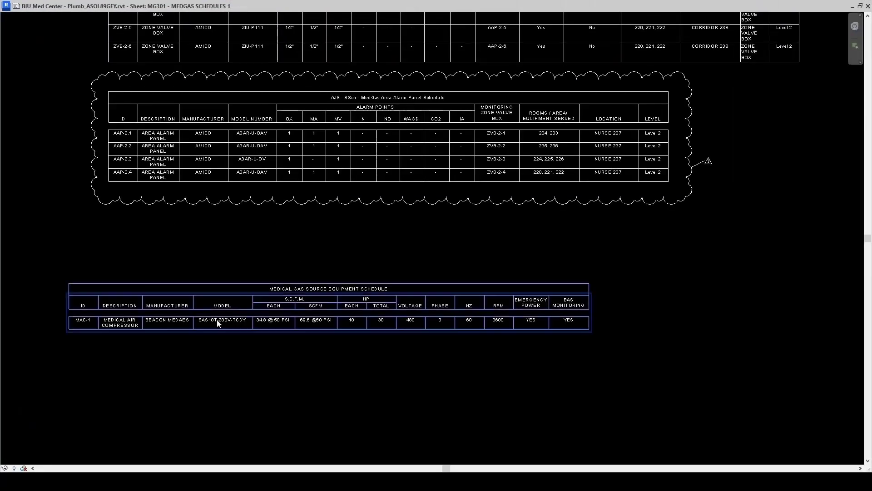
scroll(72, 306, up, 4)
scroll(155, 293, up, 1)
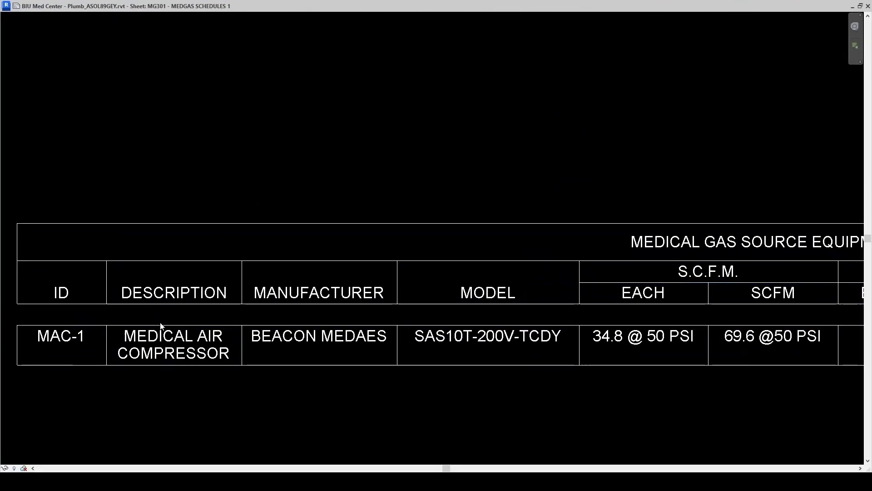
scroll(155, 291, down, 1)
scroll(231, 347, down, 3)
scroll(314, 340, up, 2)
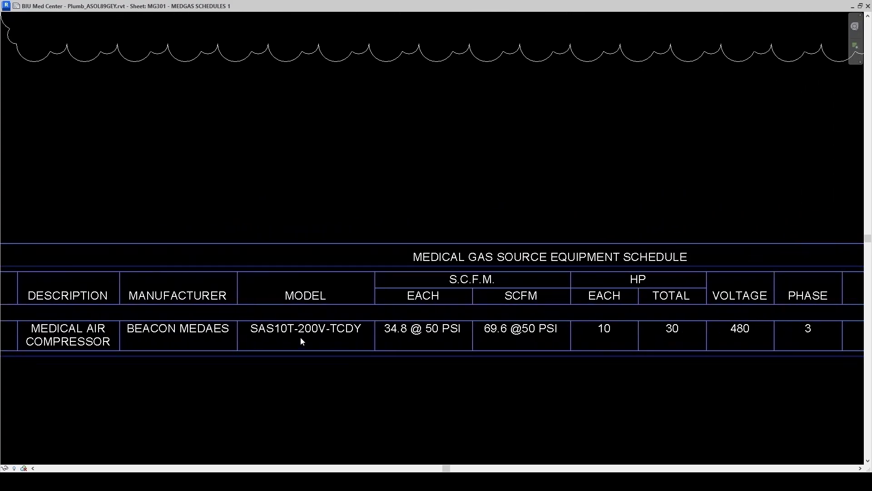
scroll(301, 336, down, 2)
scroll(440, 282, up, 2)
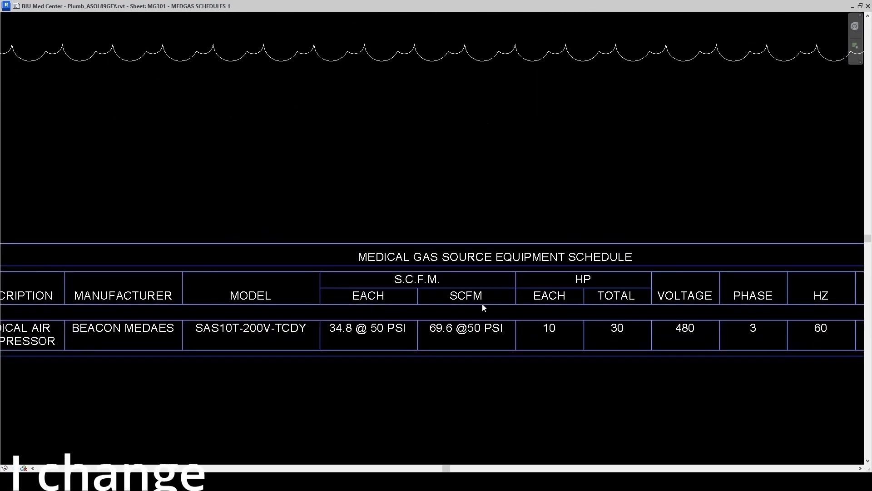
scroll(482, 304, down, 2)
scroll(475, 331, up, 3)
scroll(363, 300, down, 1)
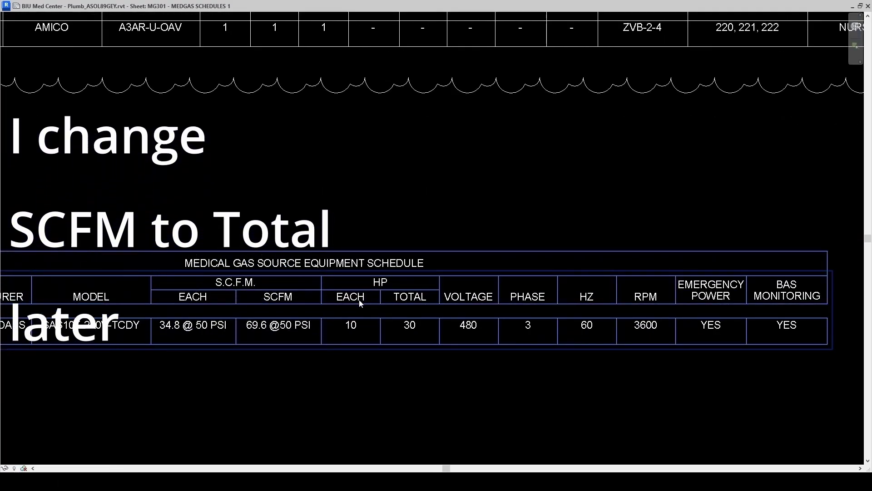
scroll(399, 305, down, 1)
scroll(432, 308, up, 3)
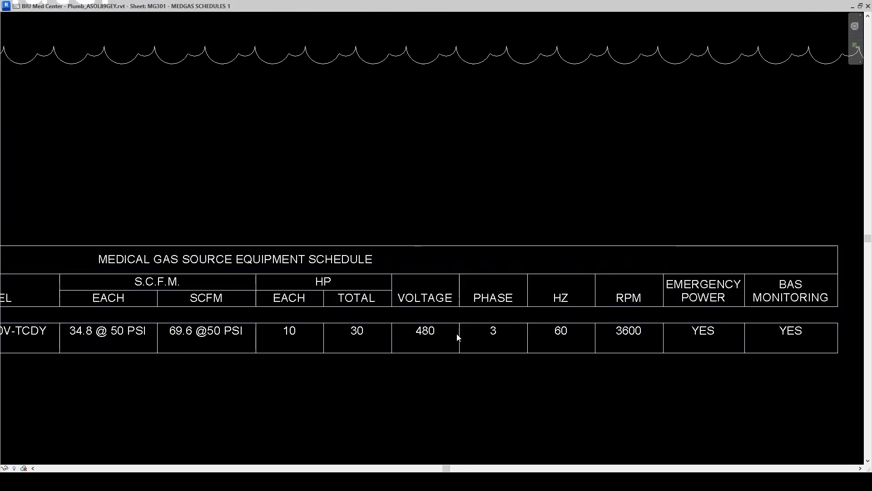
scroll(458, 335, down, 3)
scroll(590, 332, down, 1)
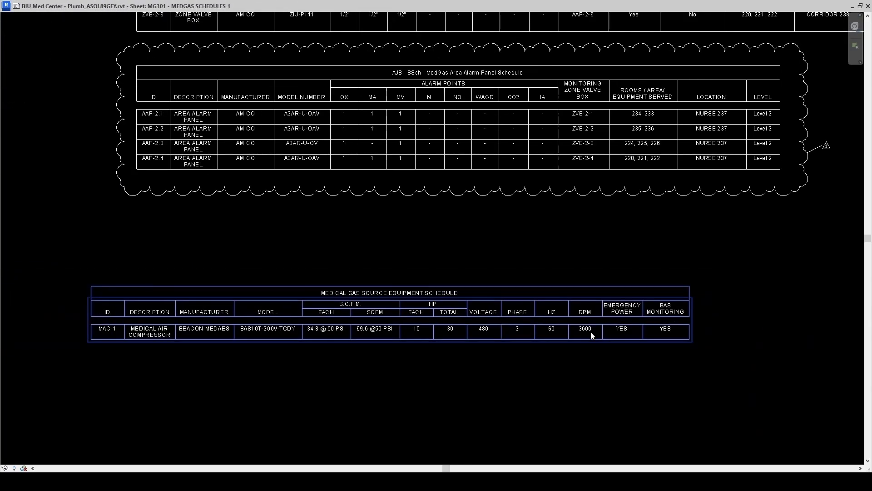
scroll(590, 331, up, 3)
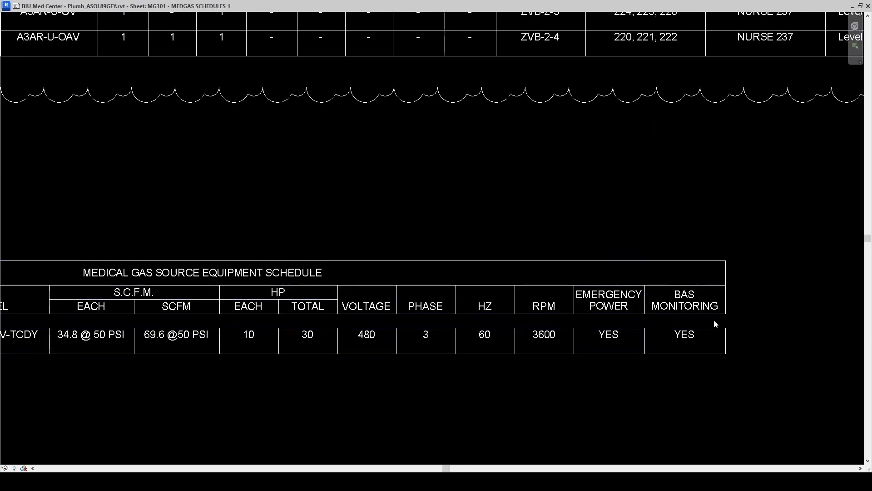
scroll(696, 334, down, 2)
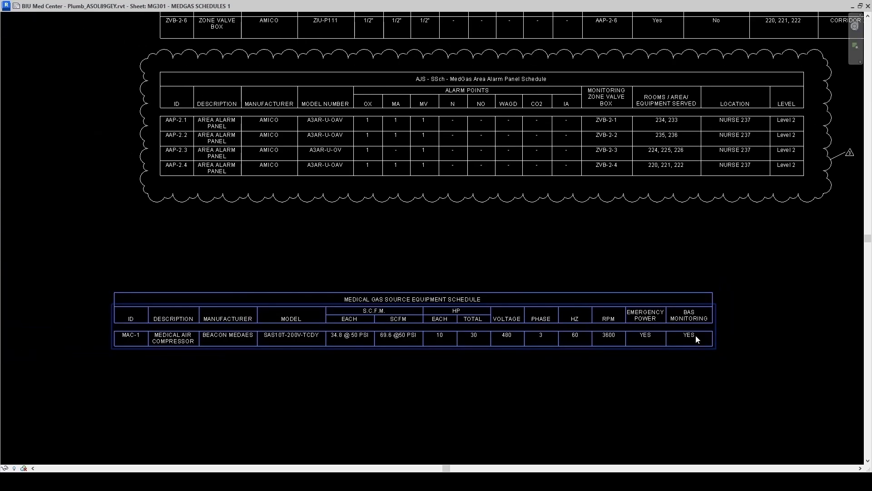
scroll(696, 334, down, 3)
Add the AJS EquipRemarksMultiLine field to the Medical Gas Source Equipment schedule
scroll(695, 335, down, 1)
double_click(695, 334)
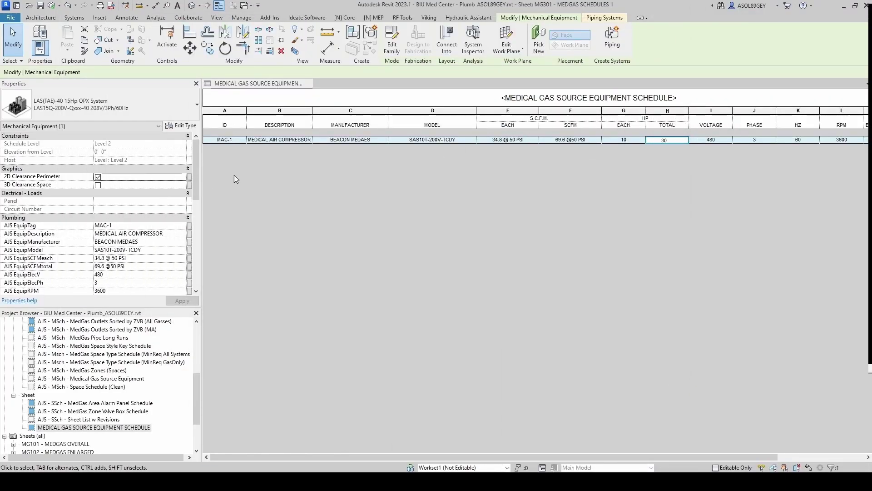
click(132, 242)
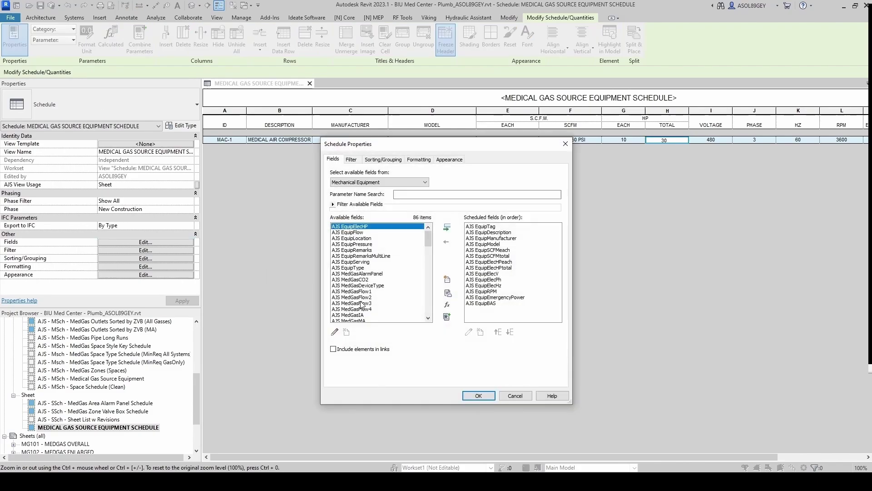
click(369, 244)
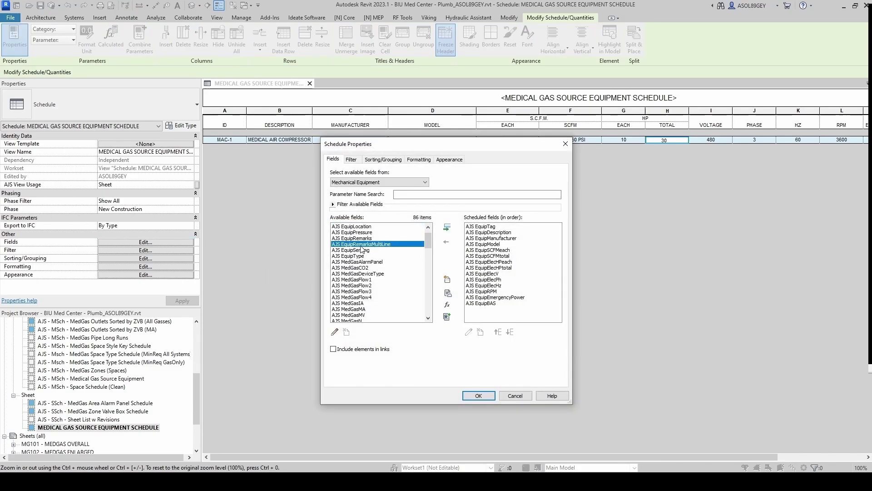
click(447, 228)
click(474, 395)
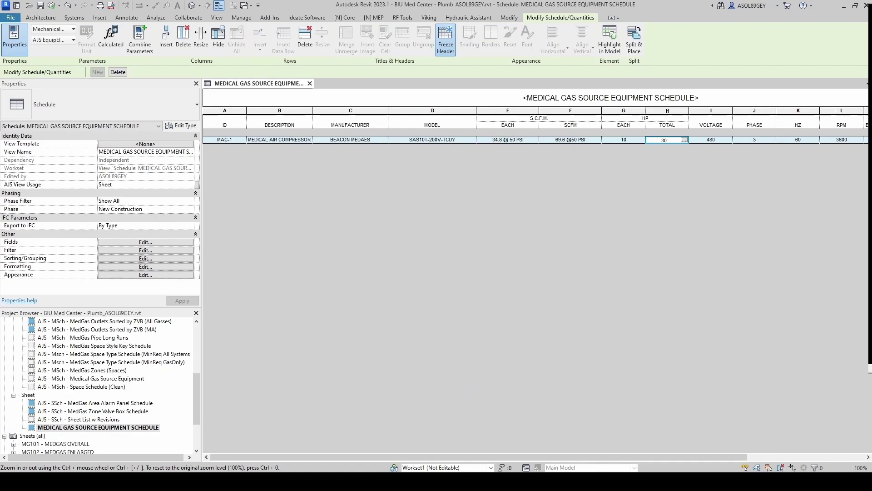
On sheet MG301, widen the schedule's remarks column so MAC-1's remarks wrap
key(ctrl+Tab)
scroll(593, 306, up, 5)
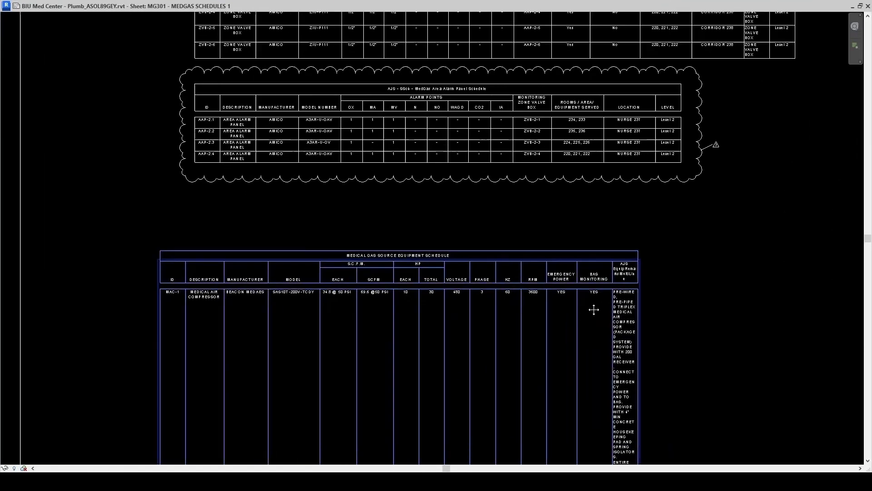
click(532, 214)
drag(542, 221, 705, 233)
click(571, 296)
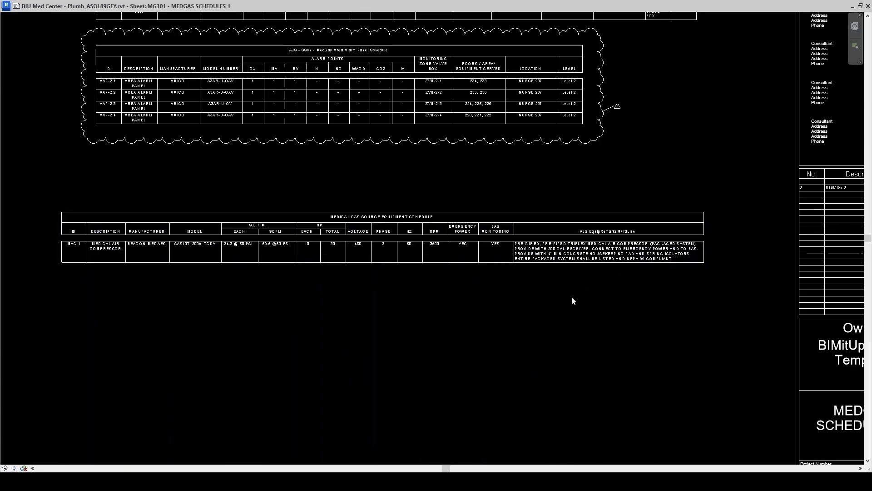
scroll(550, 258, up, 2)
scroll(539, 255, down, 5)
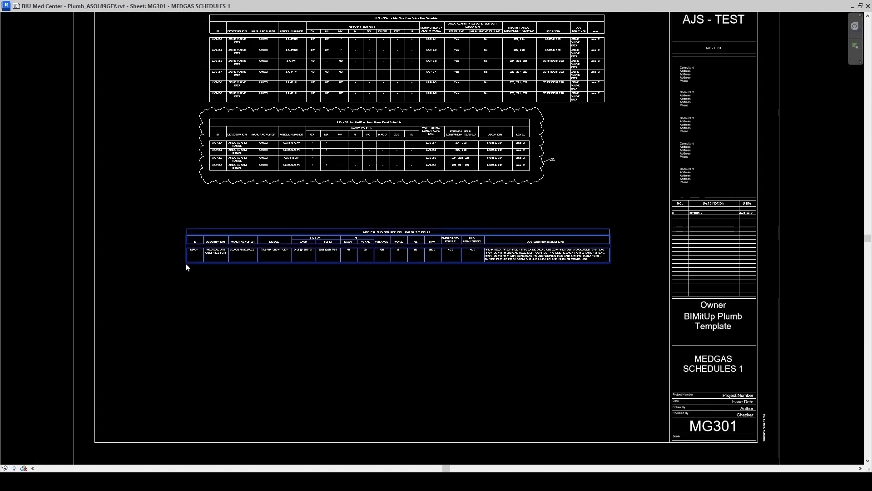
scroll(186, 267, up, 1)
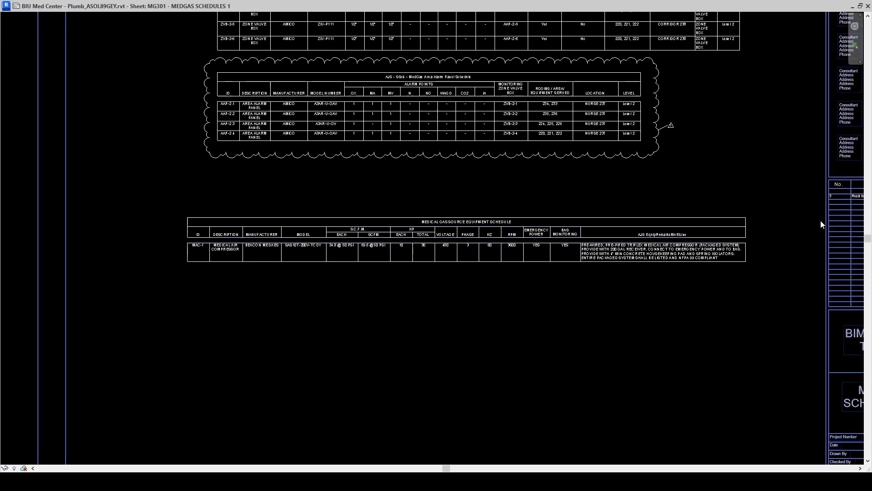
scroll(295, 279, down, 2)
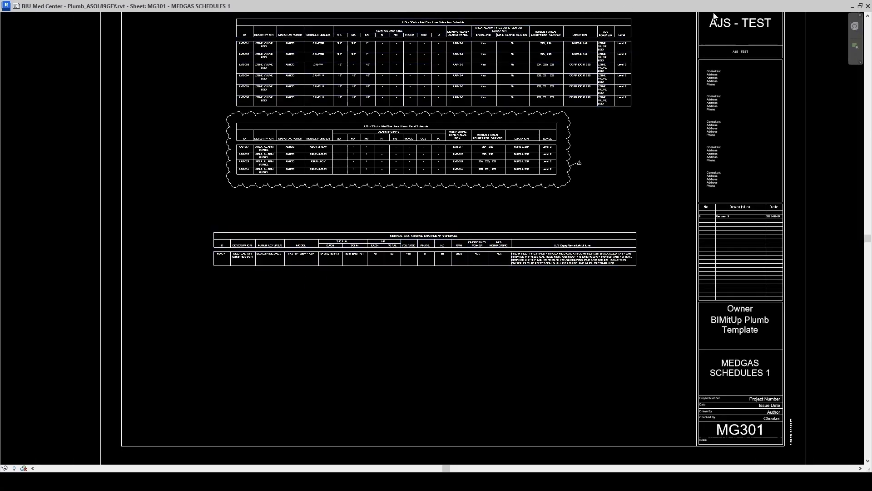
drag(714, 7, 853, 59)
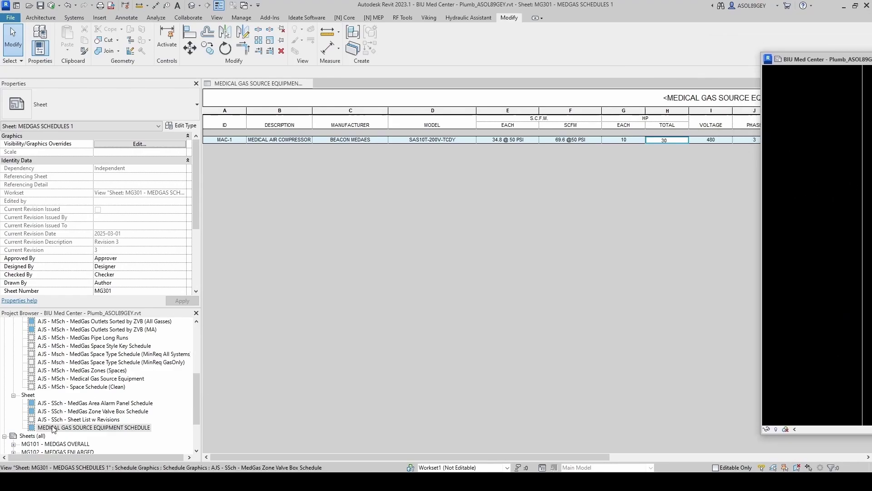
click(74, 427)
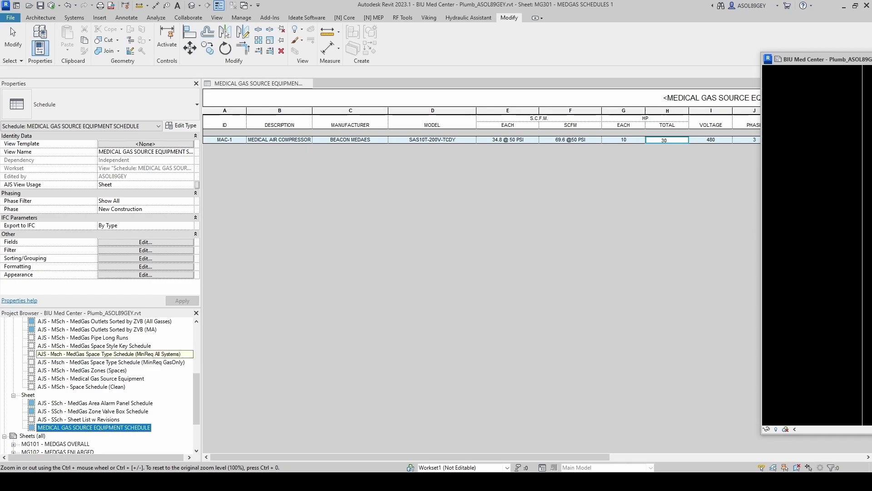
drag(817, 59, 438, 75)
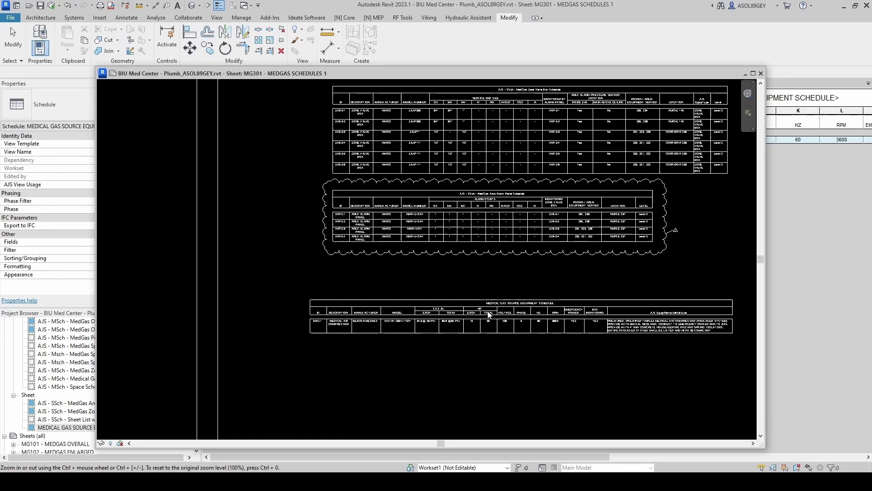
scroll(480, 339, up, 3)
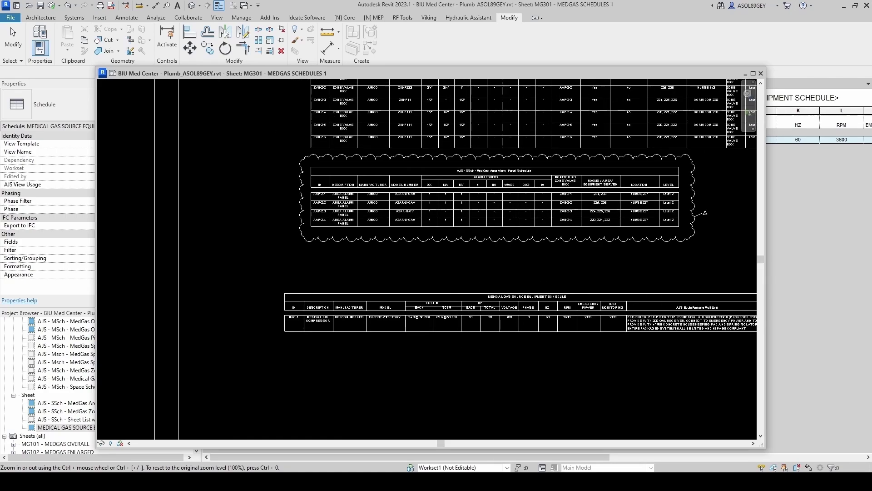
key(alt+Tab)
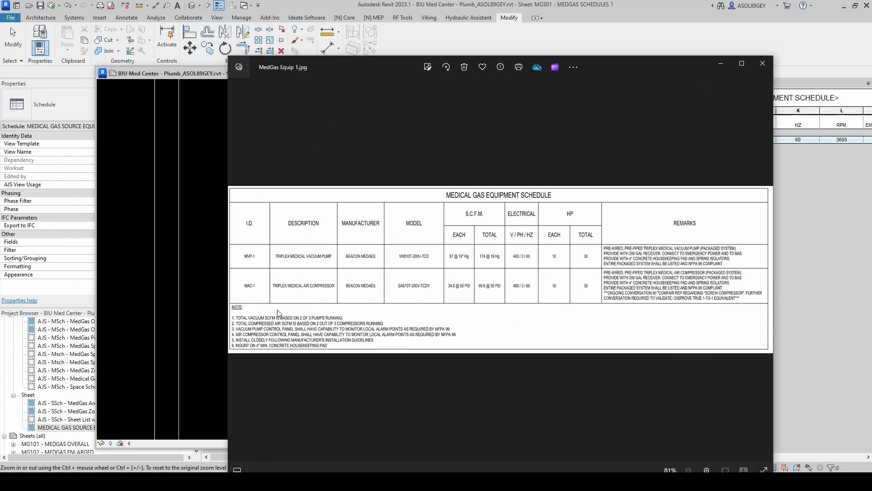
key(alt+Tab)
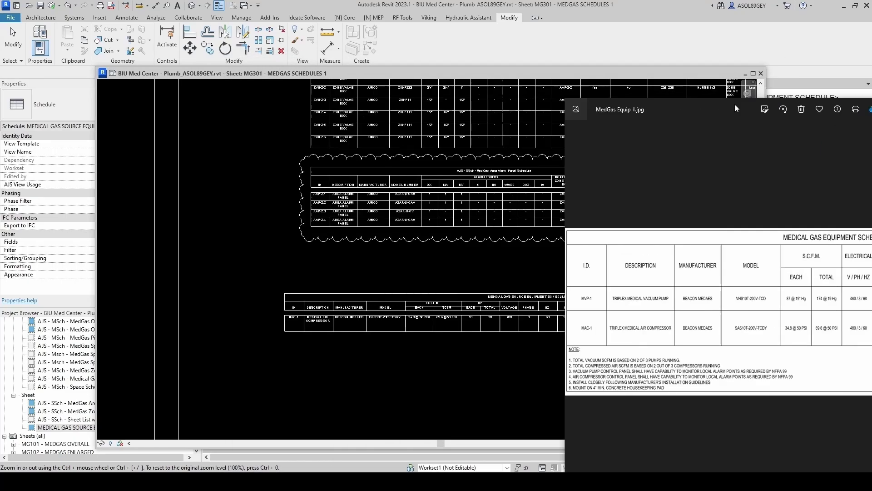
click(495, 352)
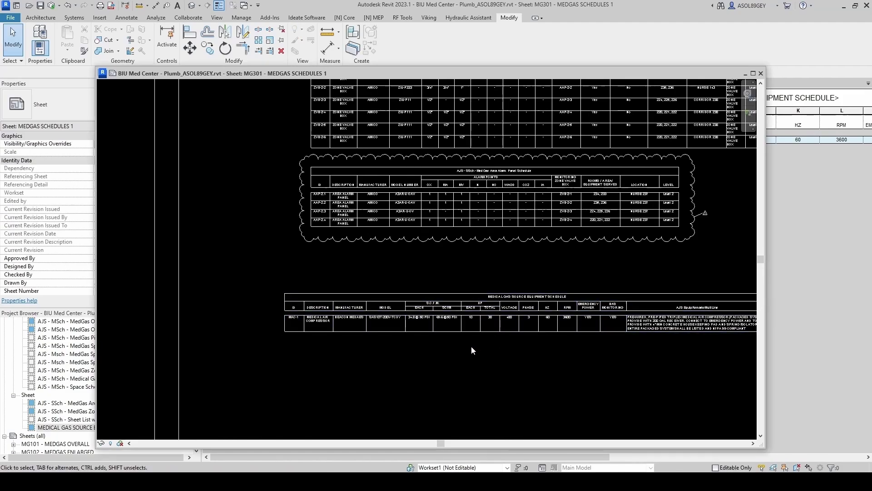
scroll(471, 346, down, 2)
scroll(515, 356, up, 1)
middle_drag(616, 370, 560, 360)
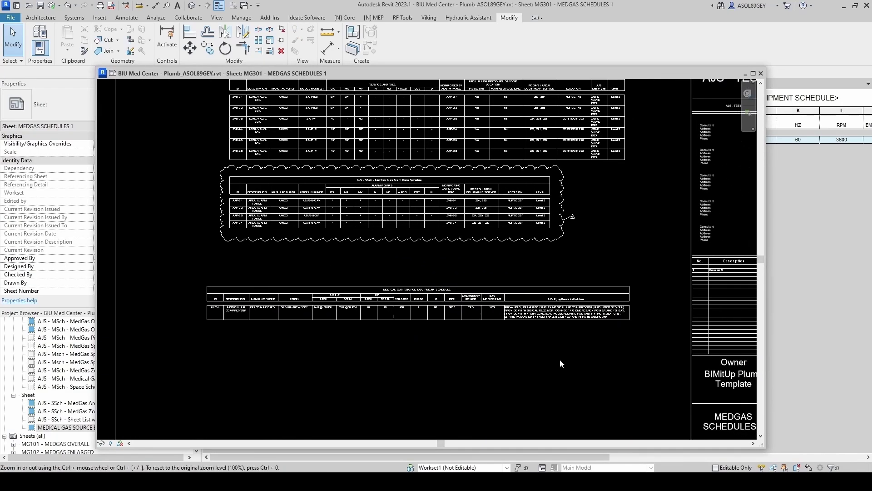
scroll(560, 358, up, 1)
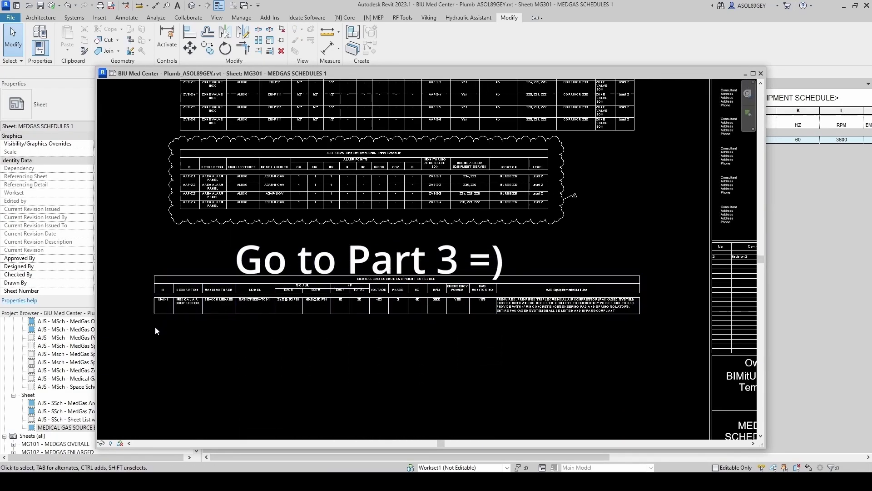